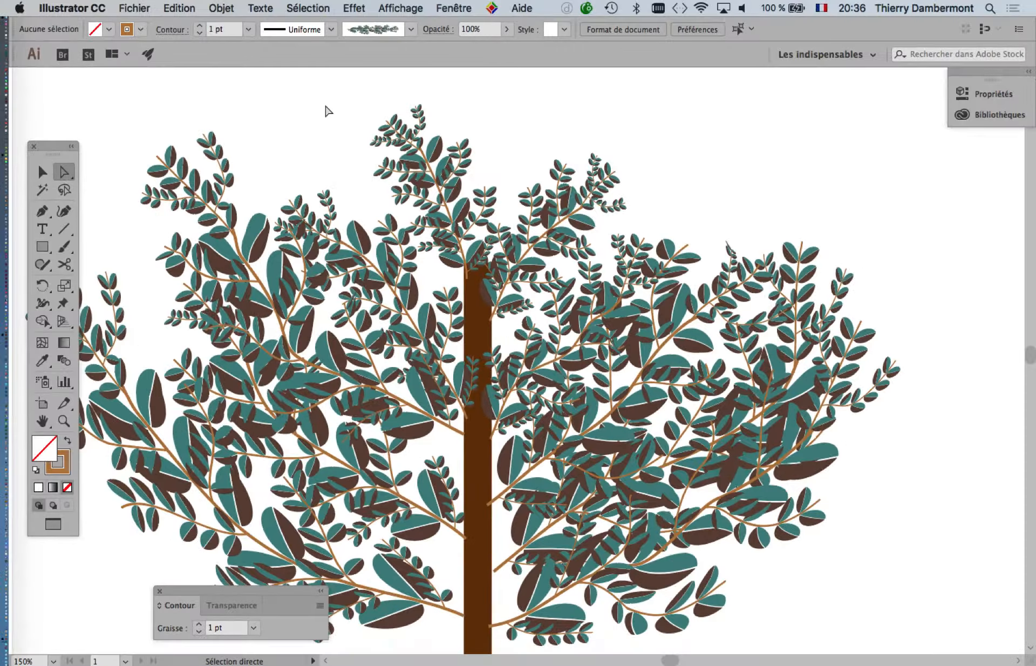
Select the whole tree and place a duplicate of it to the right of the original, level with it
scroll(497, 293, "down", 2)
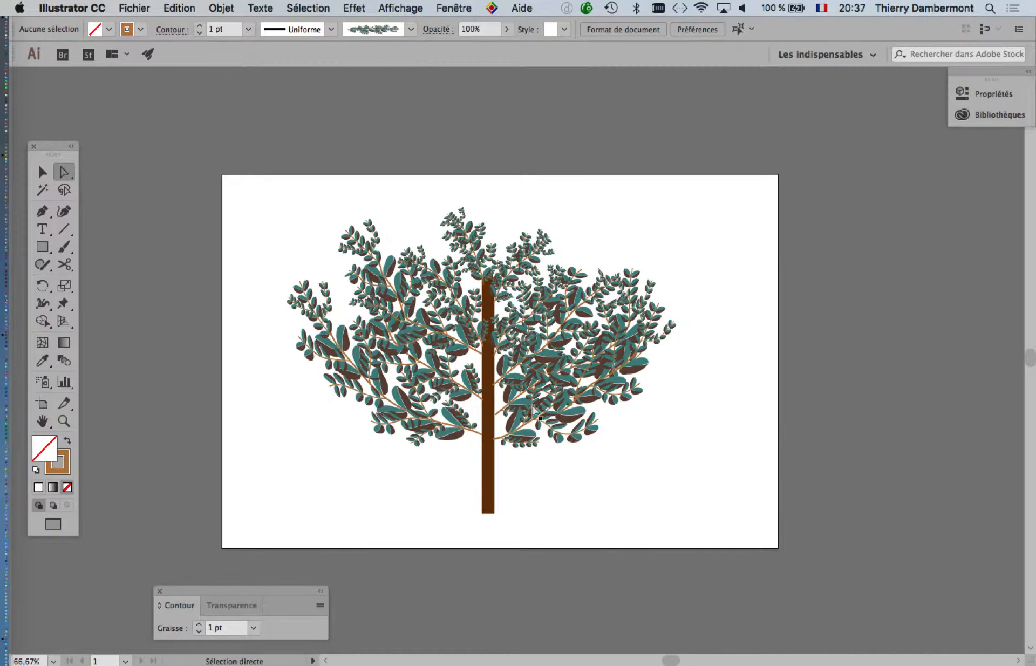
scroll(488, 386, "down", 1)
key("v")
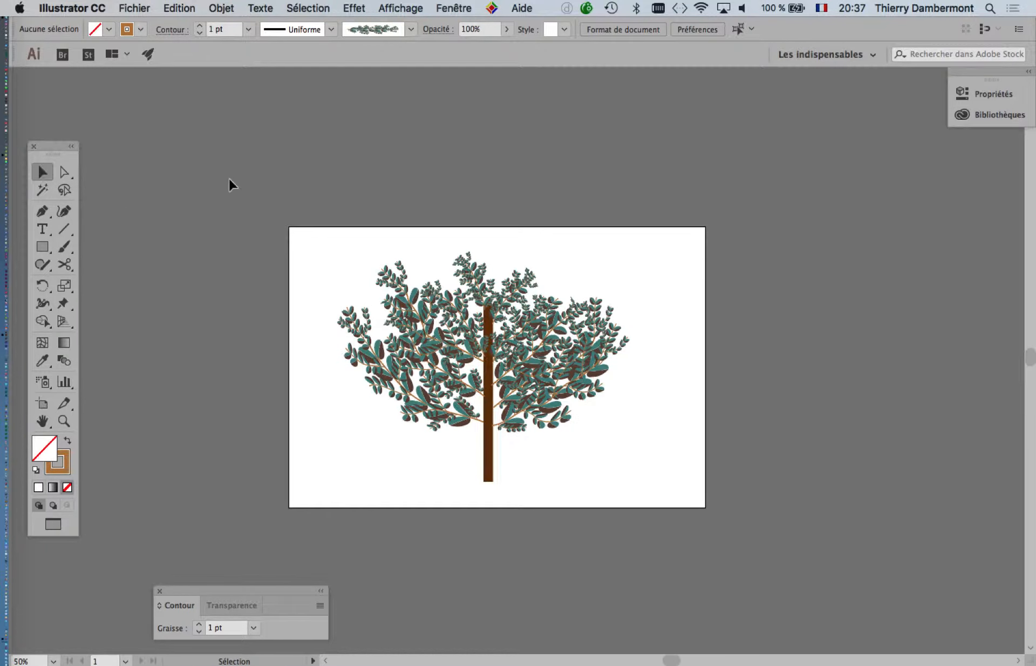
scroll(410, 367, "down", 3)
scroll(410, 367, "right", 5)
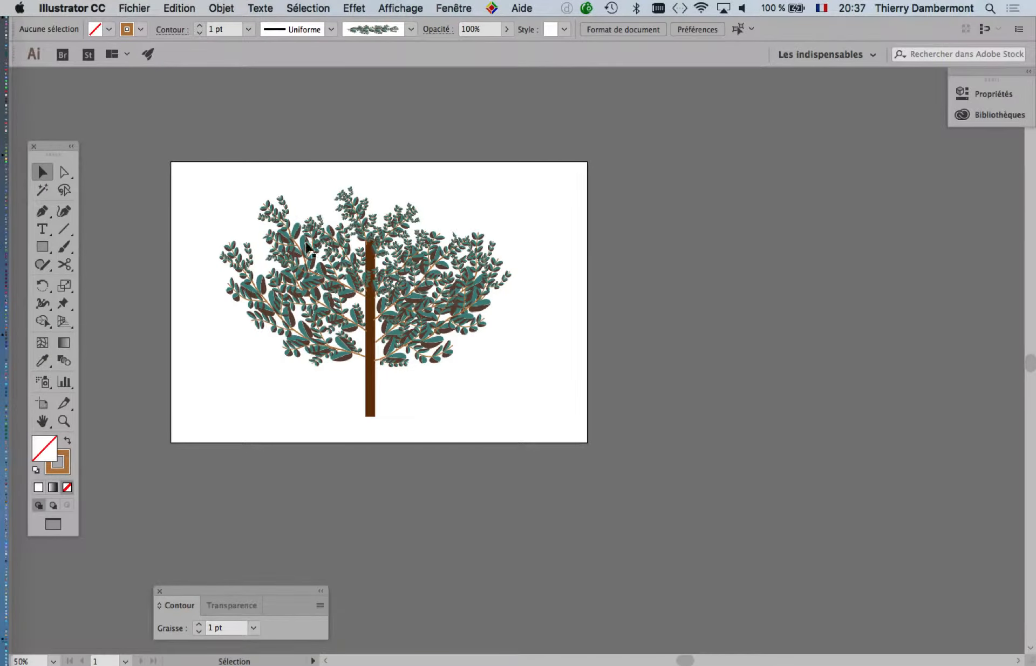
left_click_drag(192, 171, 582, 452)
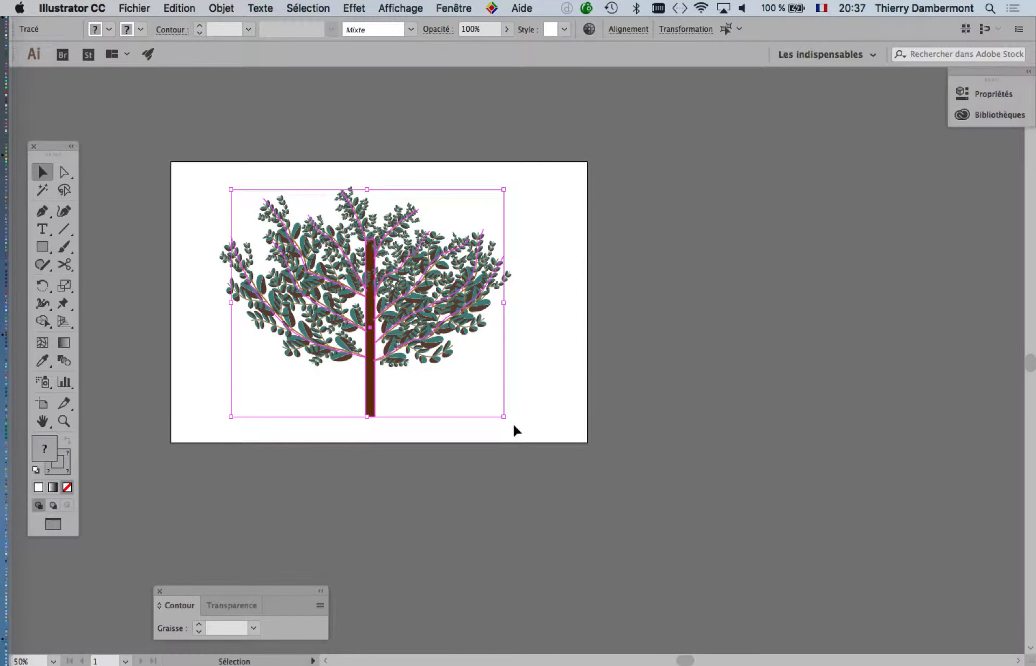
left_click_drag(281, 262, 600, 272)
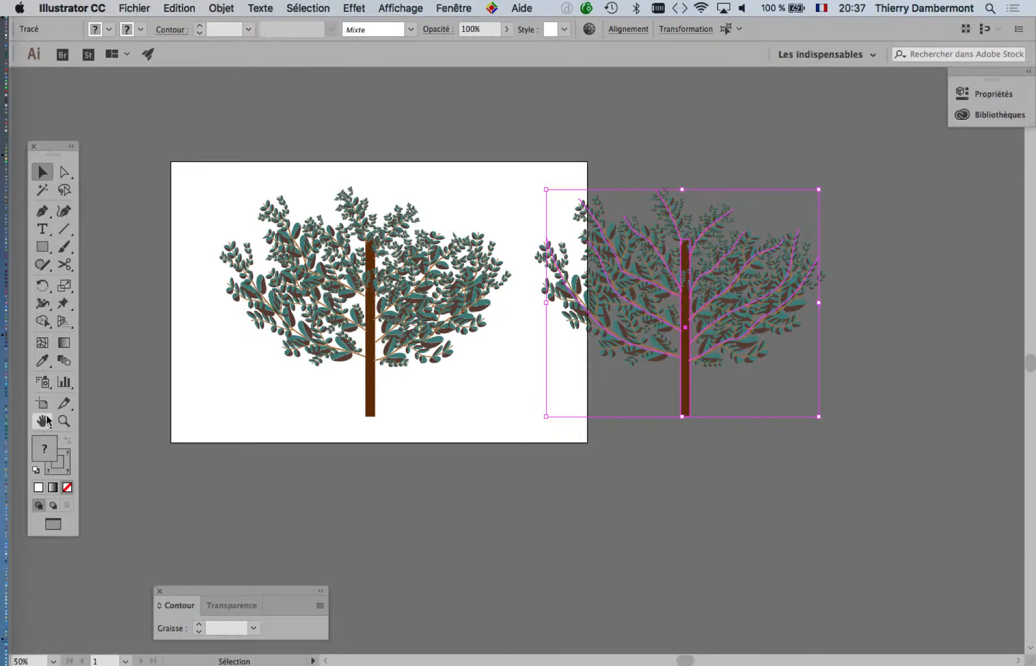
Widen the artboard to the right so it contains both trees, and deselect the artwork
left_click(46, 409)
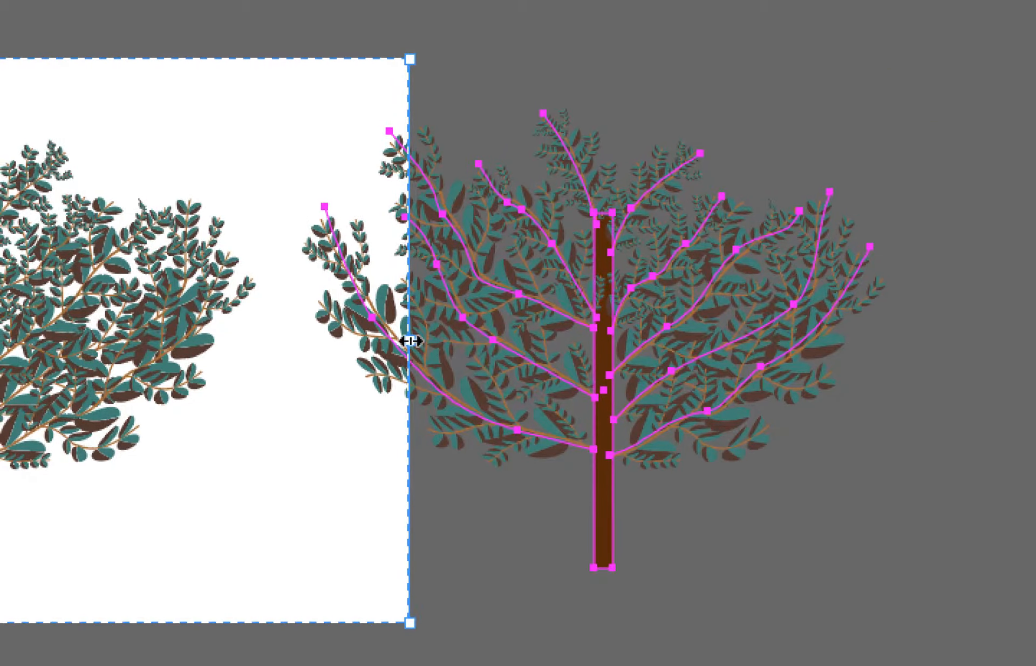
left_click_drag(410, 341, 928, 340)
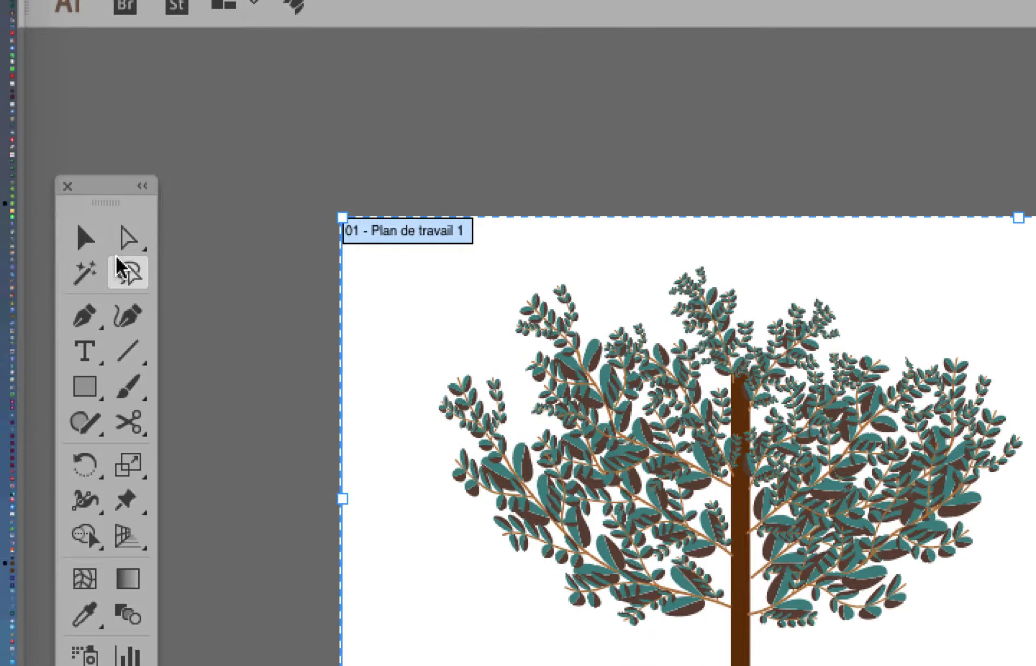
left_click(85, 238)
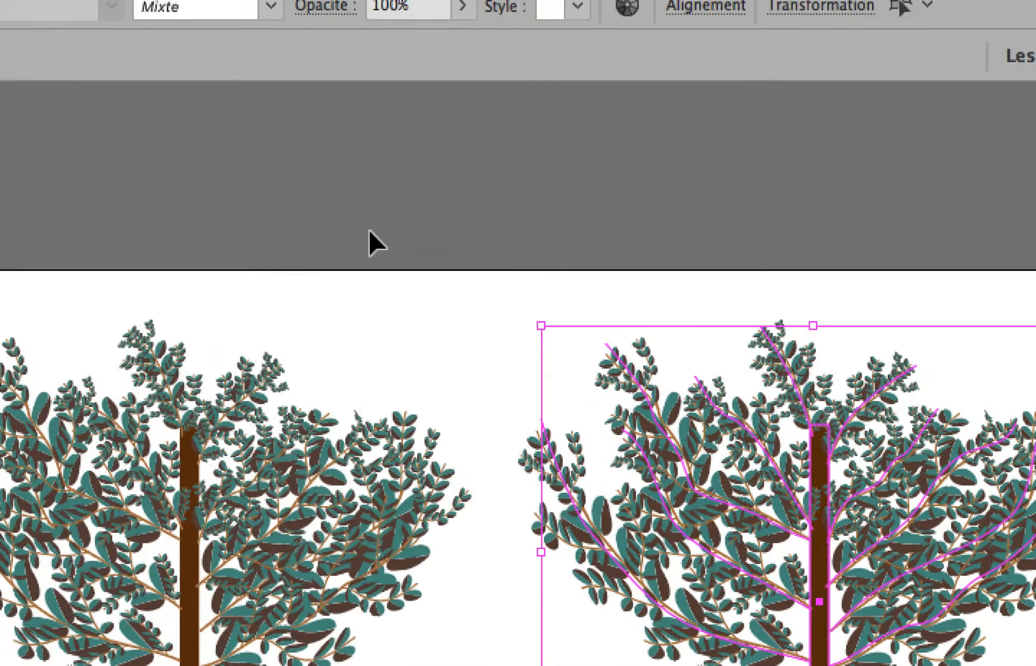
left_click(431, 233)
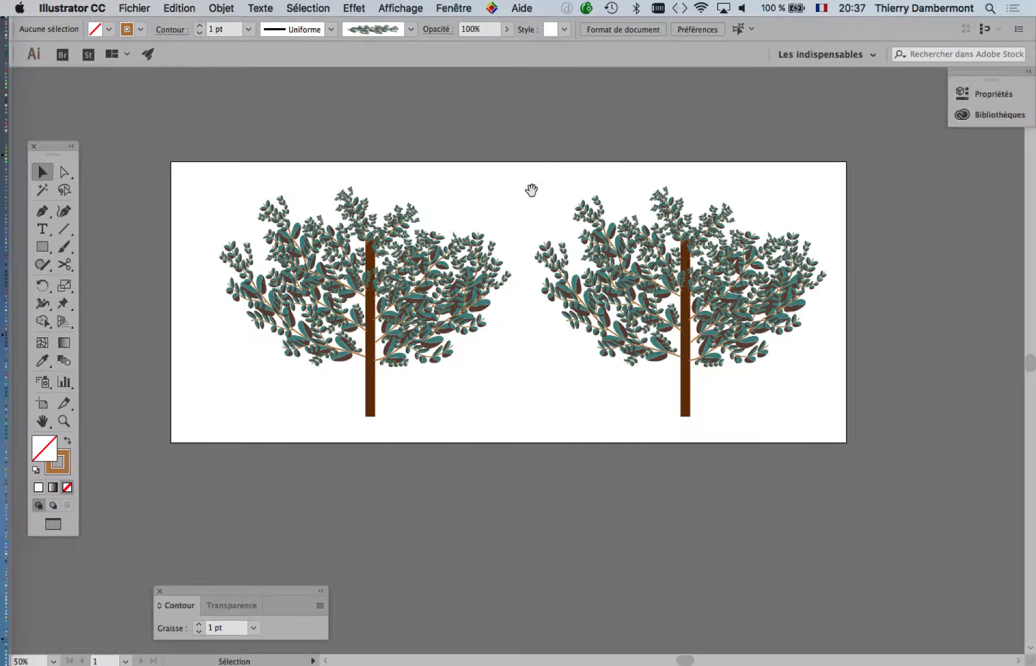
Display the document's colour swatches (Nuancier) beside the artboard
left_click_drag(531, 190, 449, 197)
left_click(454, 8)
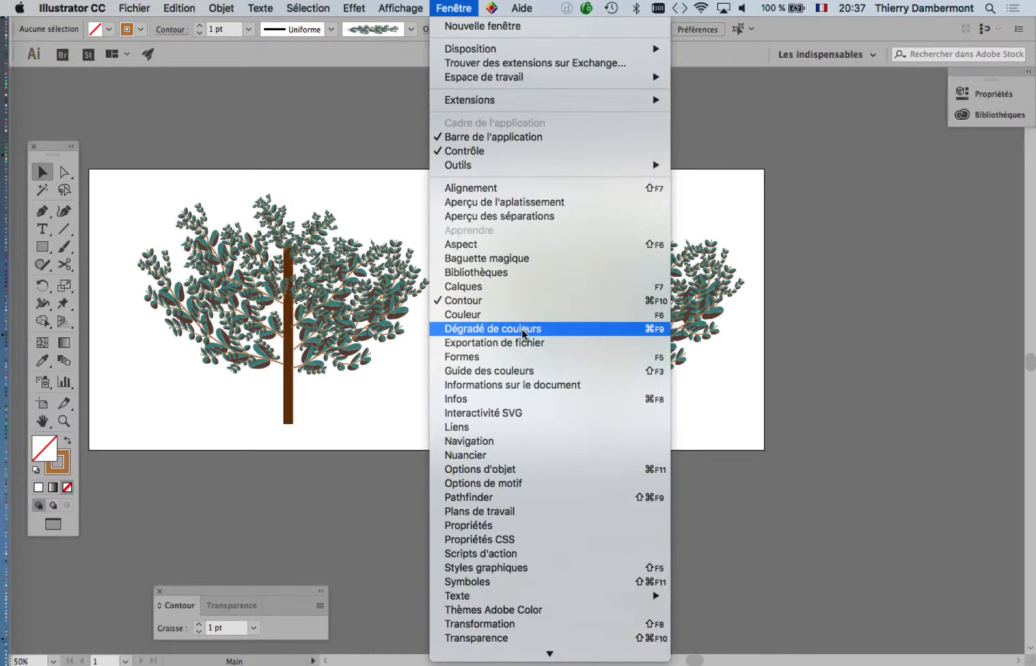
left_click(546, 455)
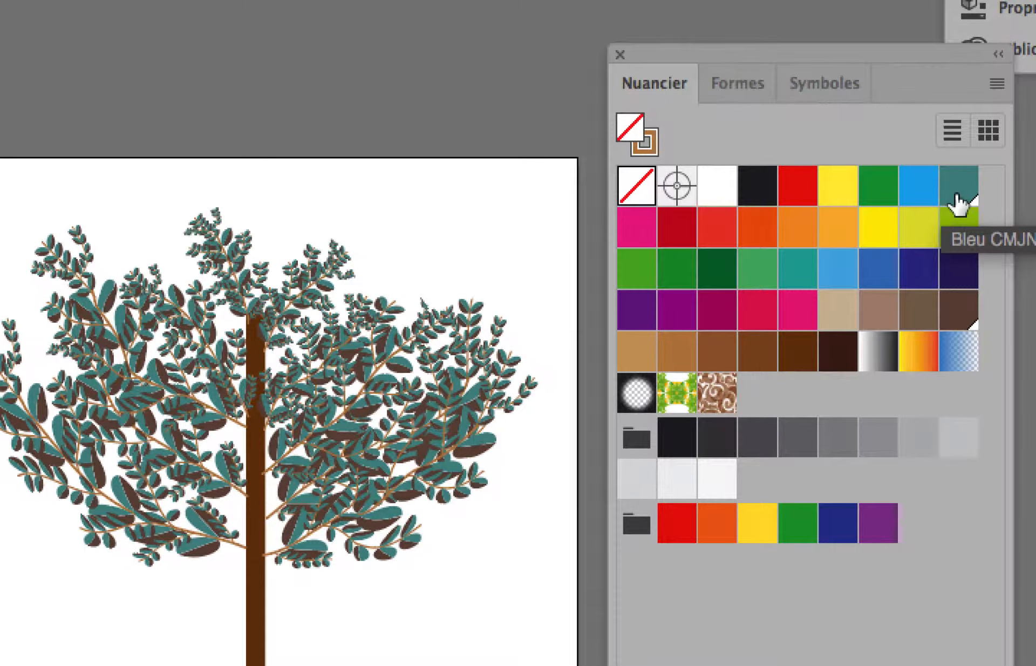
Edit the global Bleu CMJN swatch with preview enabled, setting its red value to 222
double_click(958, 204)
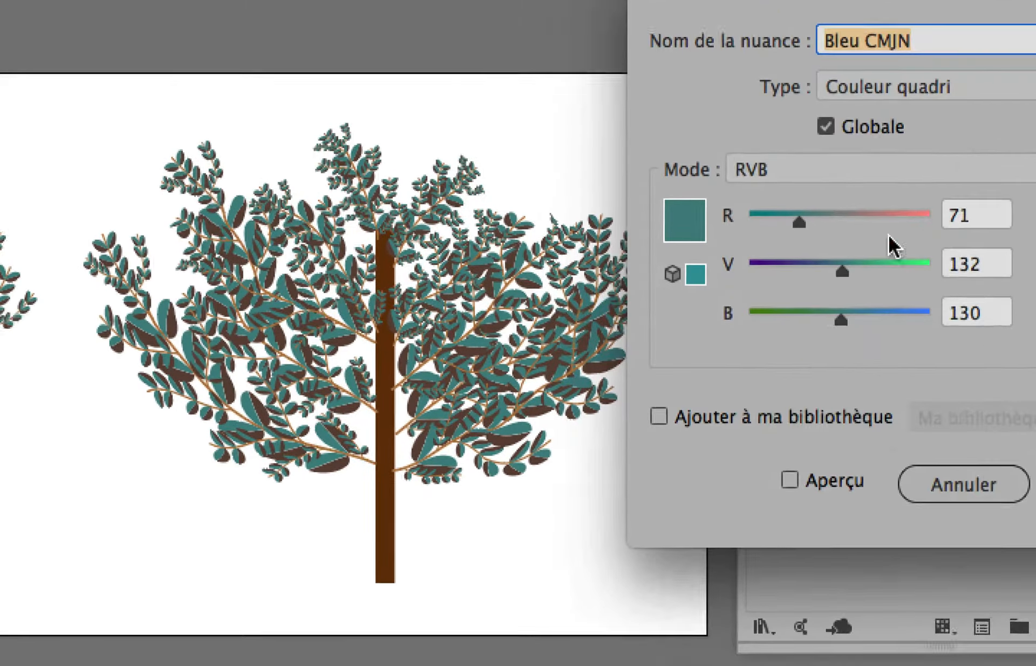
left_click(854, 312)
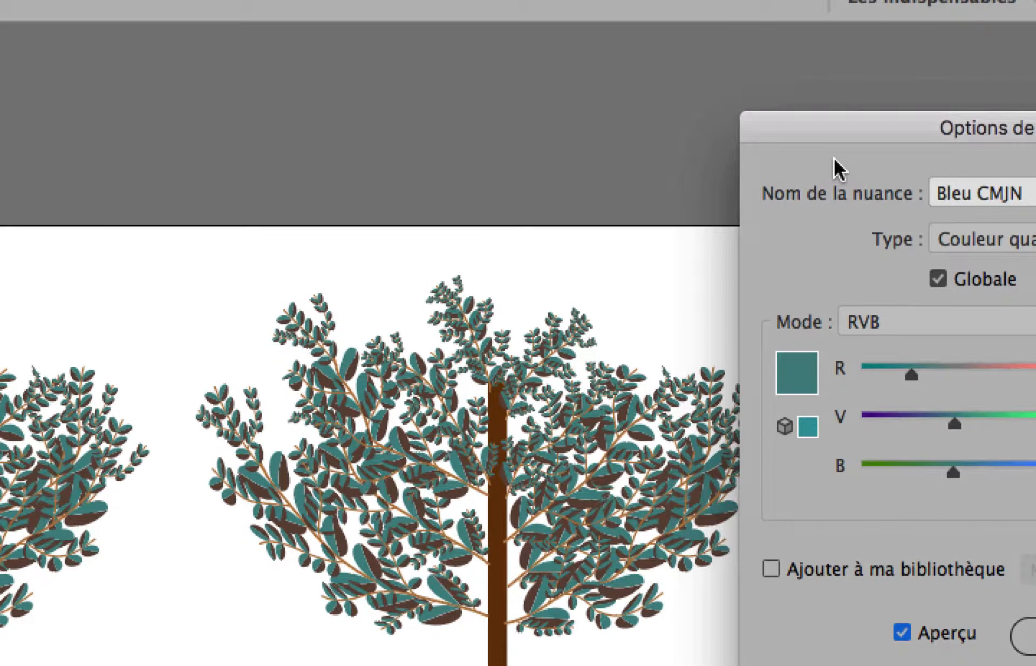
left_click_drag(812, 7, 509, 301)
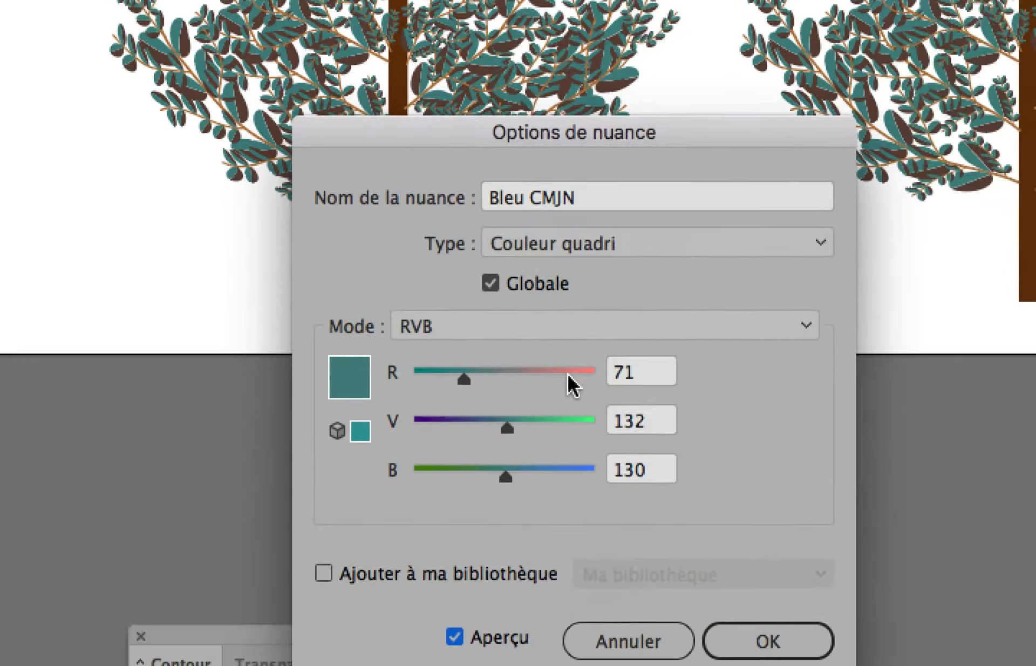
left_click(568, 375)
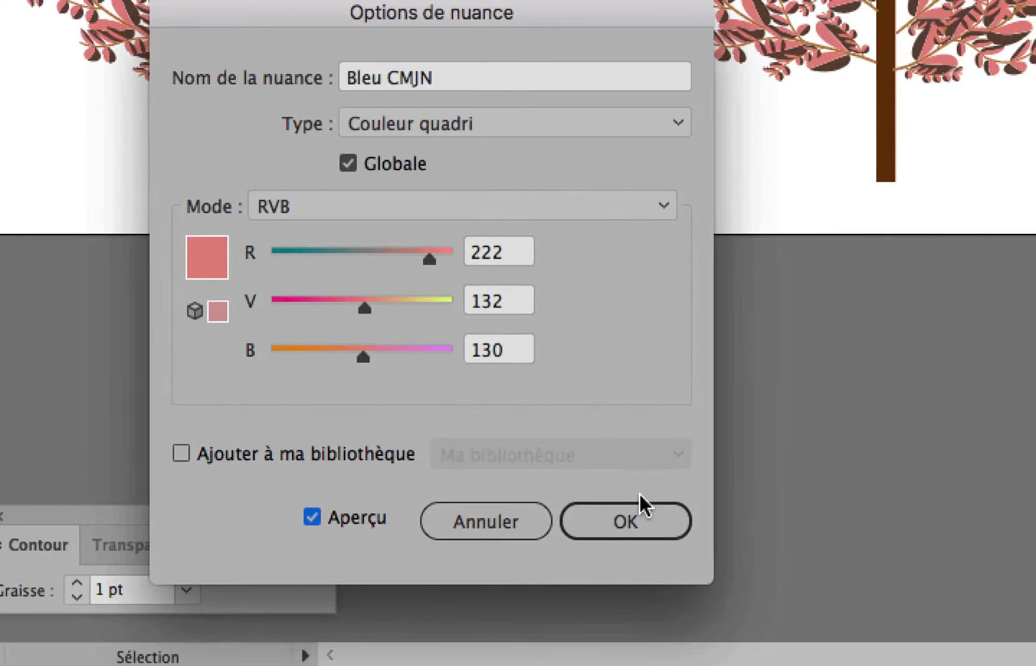
left_click(793, 645)
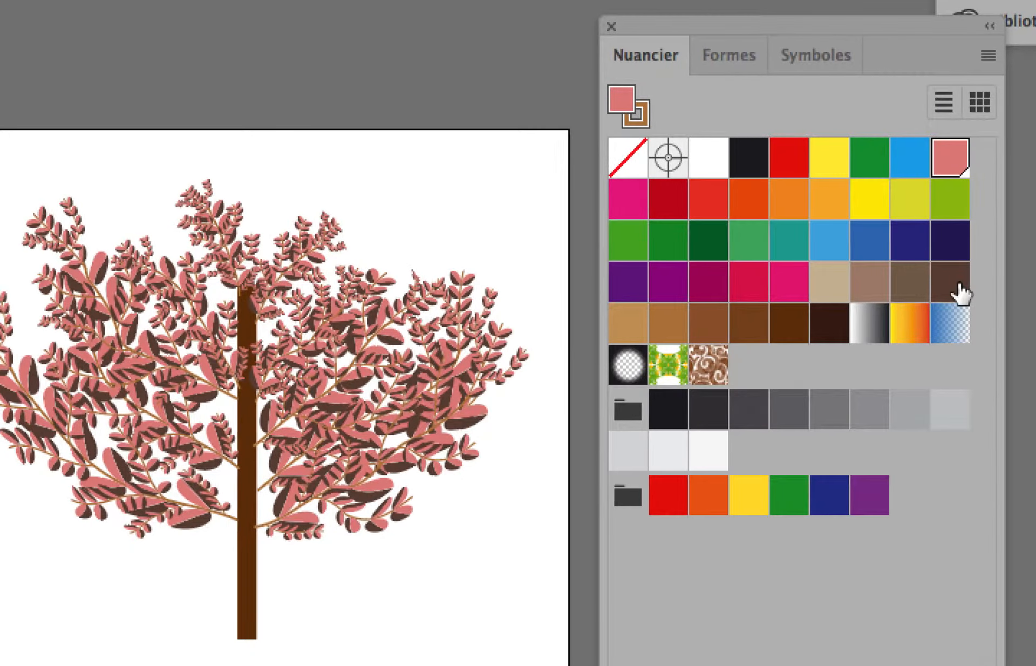
Edit the global brown swatch C=55 M=60 J=65 N=40 with preview enabled, setting its blue value to 230
left_click(954, 281)
double_click(954, 281)
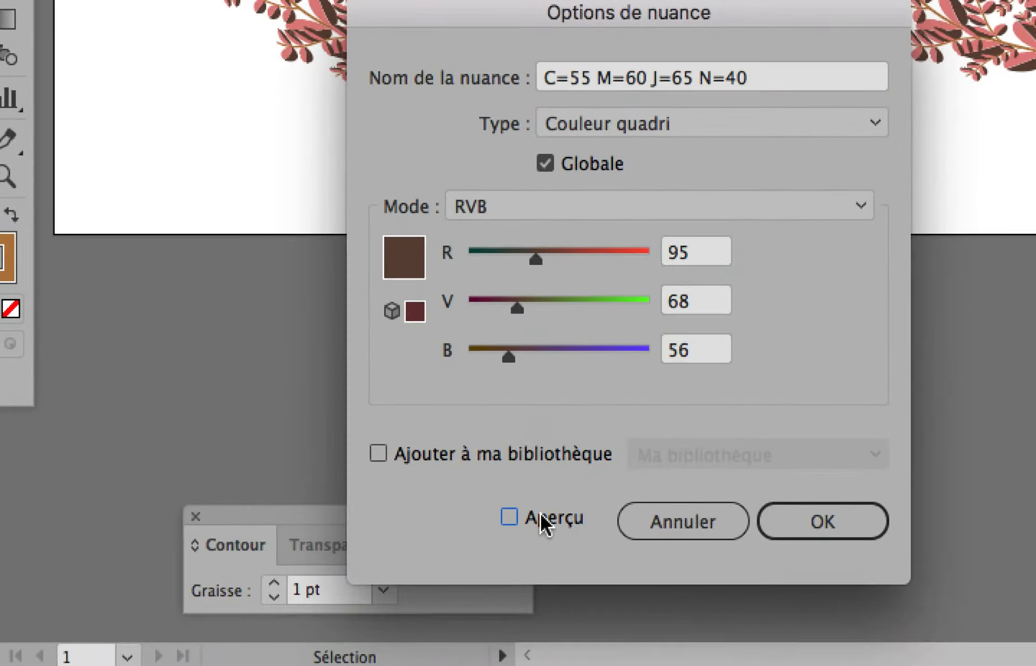
left_click(539, 516)
left_click(630, 351)
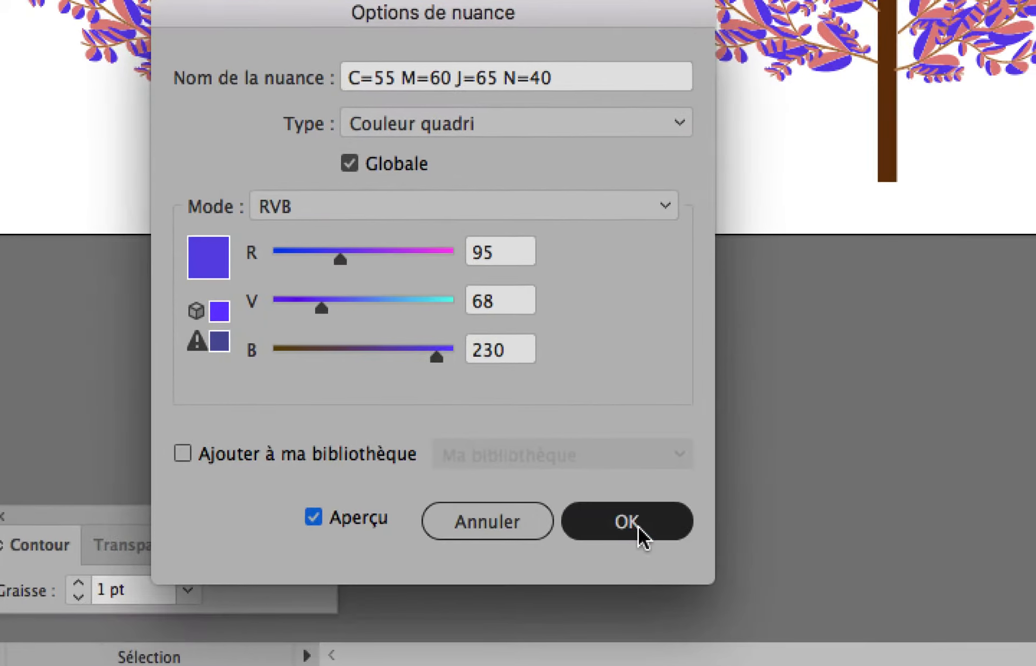
left_click(783, 665)
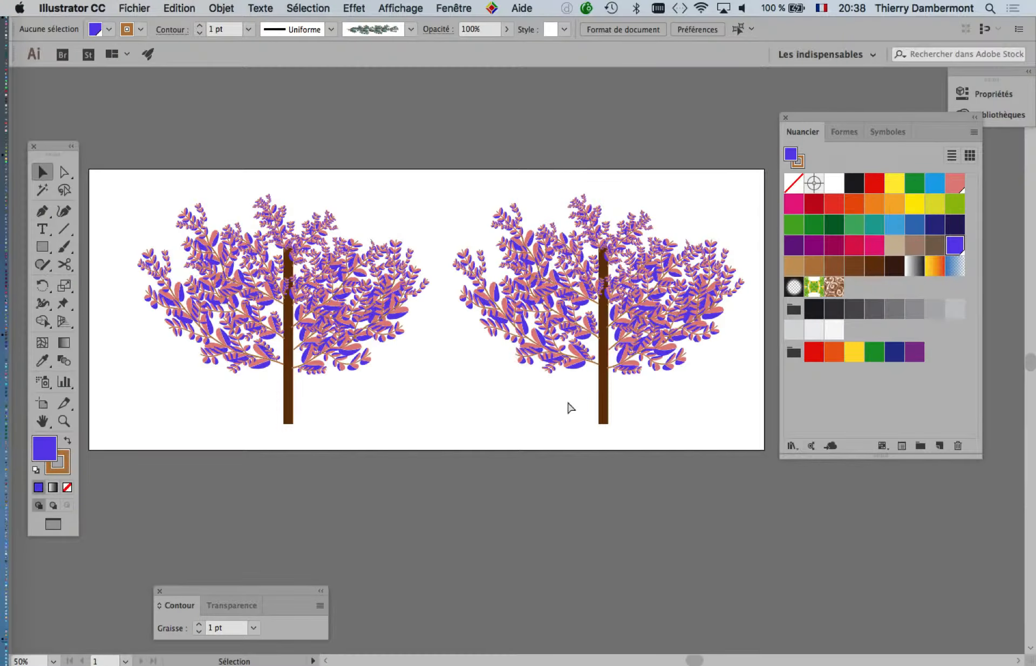
Undo the colour change of the brown swatch and decline reverting the document to its saved version
key("super+z")
key("F12")
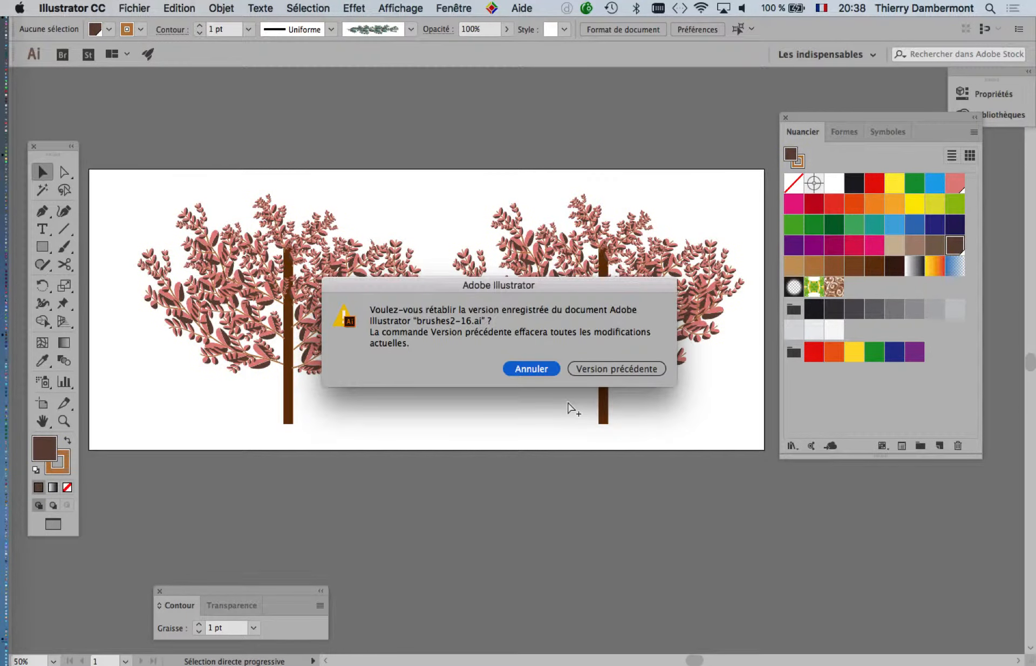
key("Return")
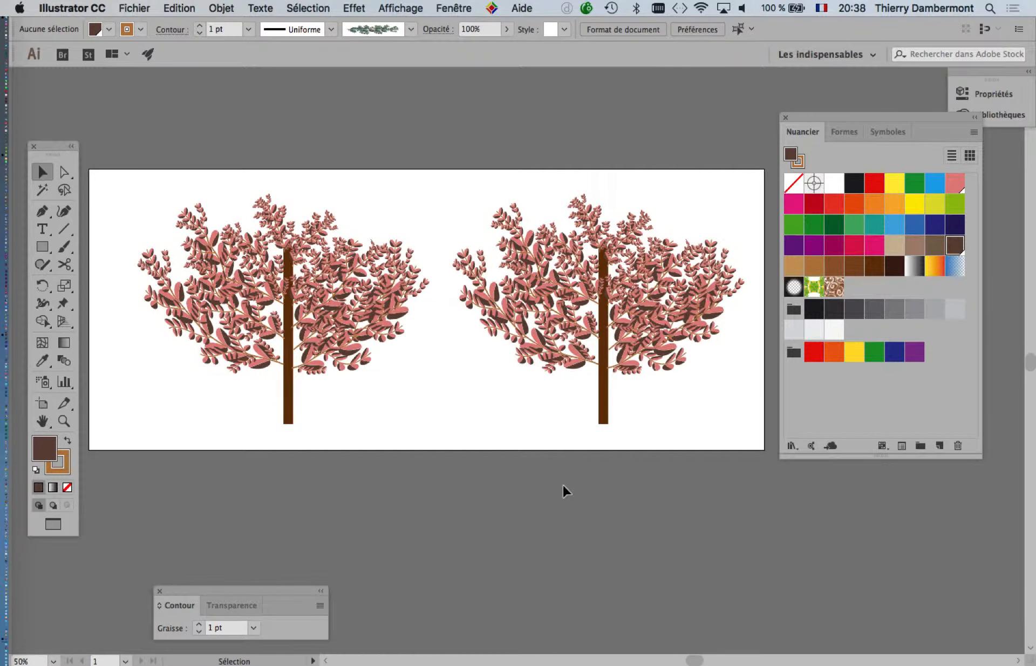
key("F12")
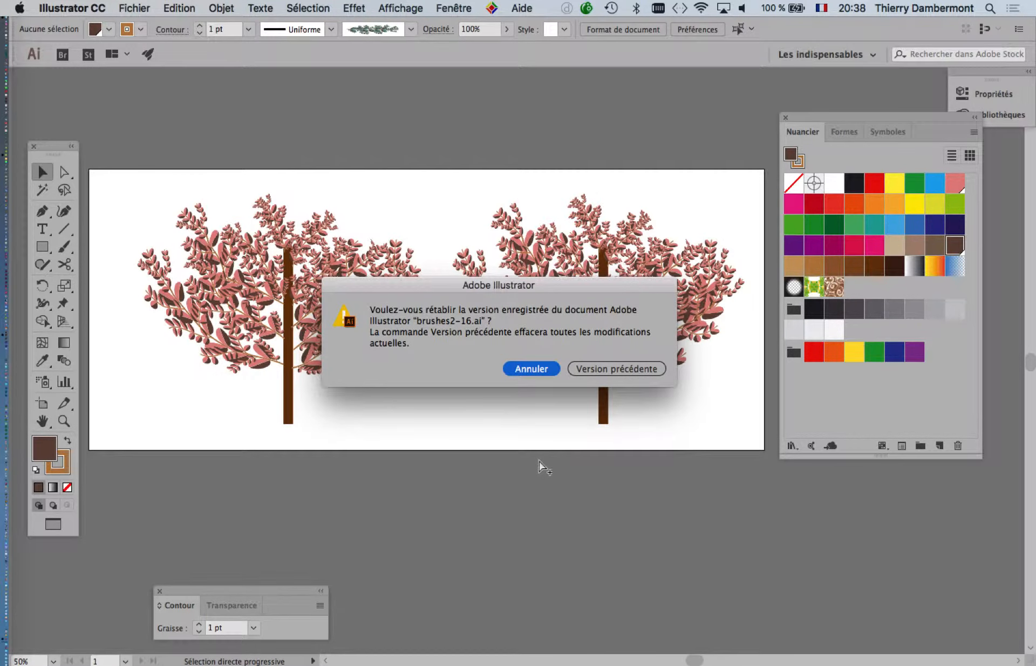
left_click(533, 370)
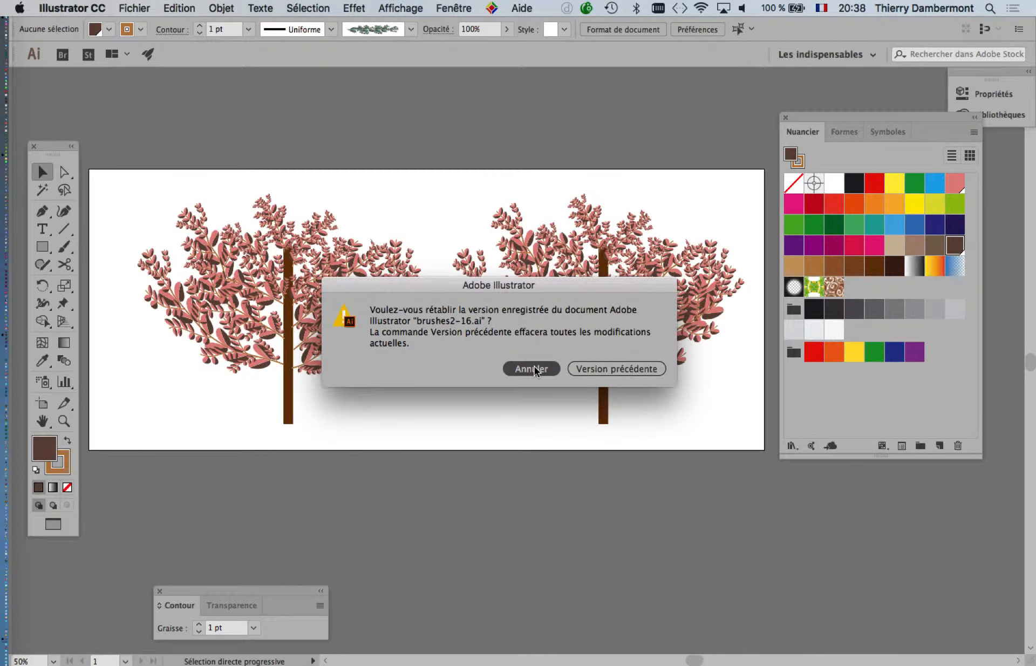
Undo the colour change of the Bleu CMJN swatch
key("super+z")
key("super+z")
key("super+z")
key("super+z")
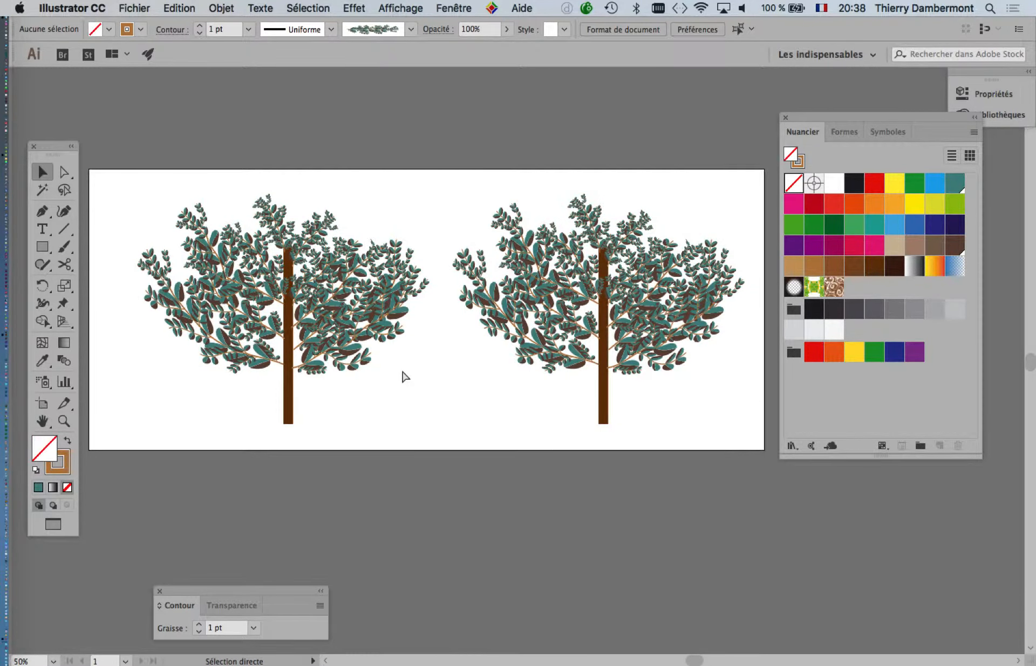
Undo the artboard widening and the tree duplication, and deselect the original tree
key("super+z")
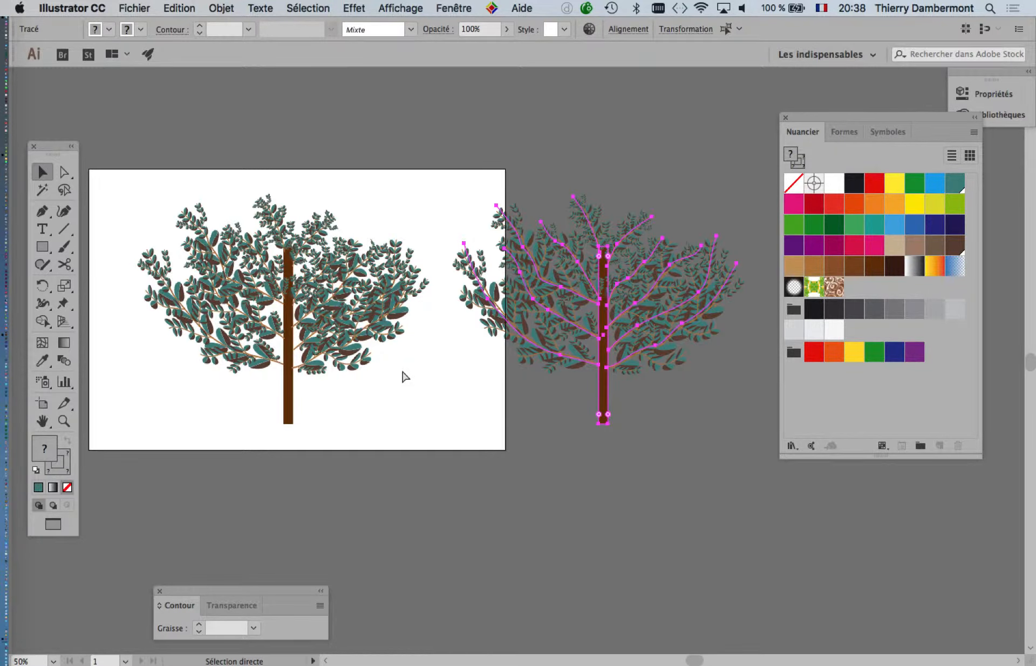
key("super+z")
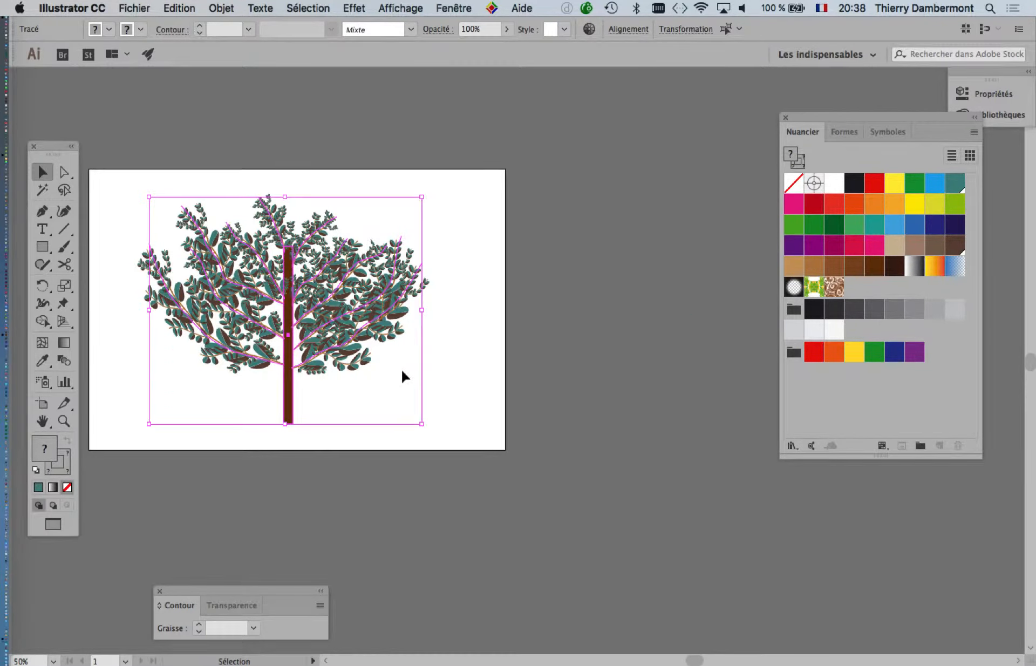
left_click_drag(432, 294, 534, 302)
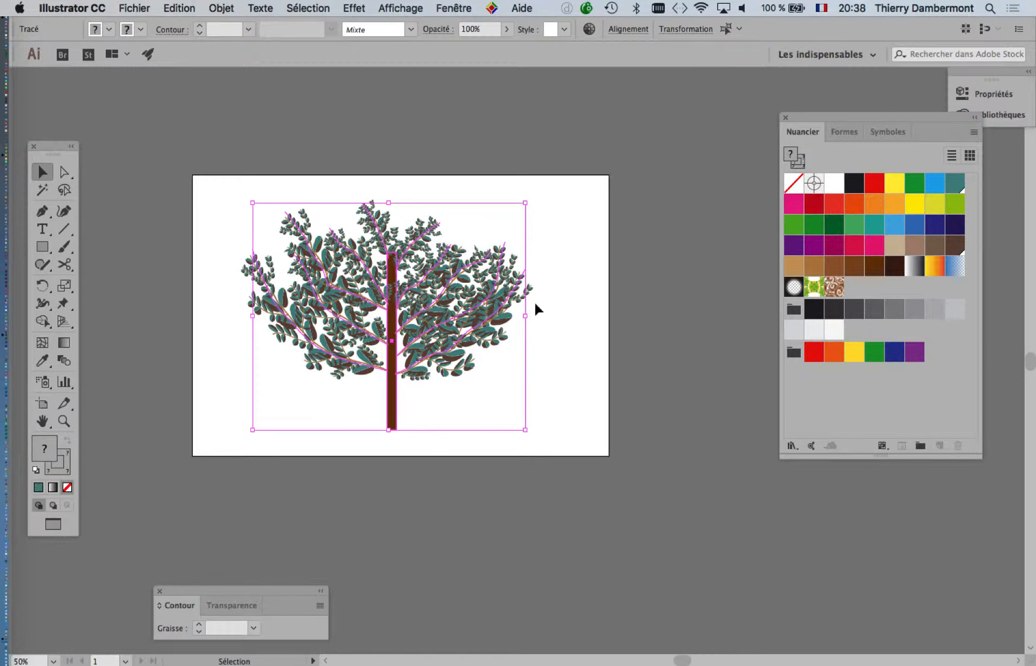
left_click(553, 326)
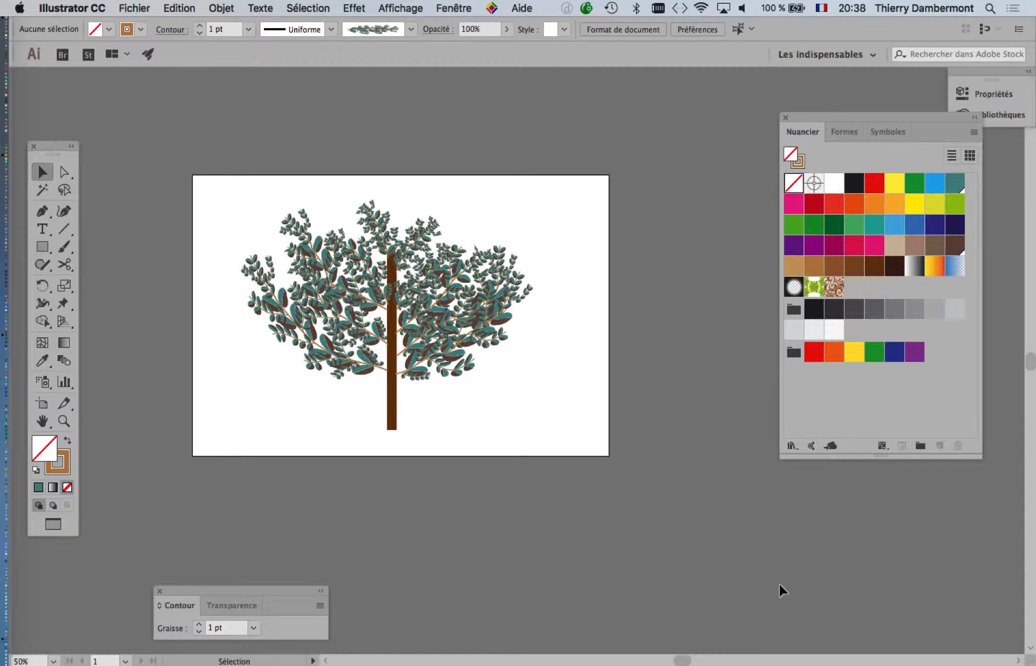
Save a copy of the document as brushes2-17-version automne.ai in the brushes-artistiques-AI-2 folder, accepting the Illustrator CC format options
left_click(135, 8)
left_click(248, 135)
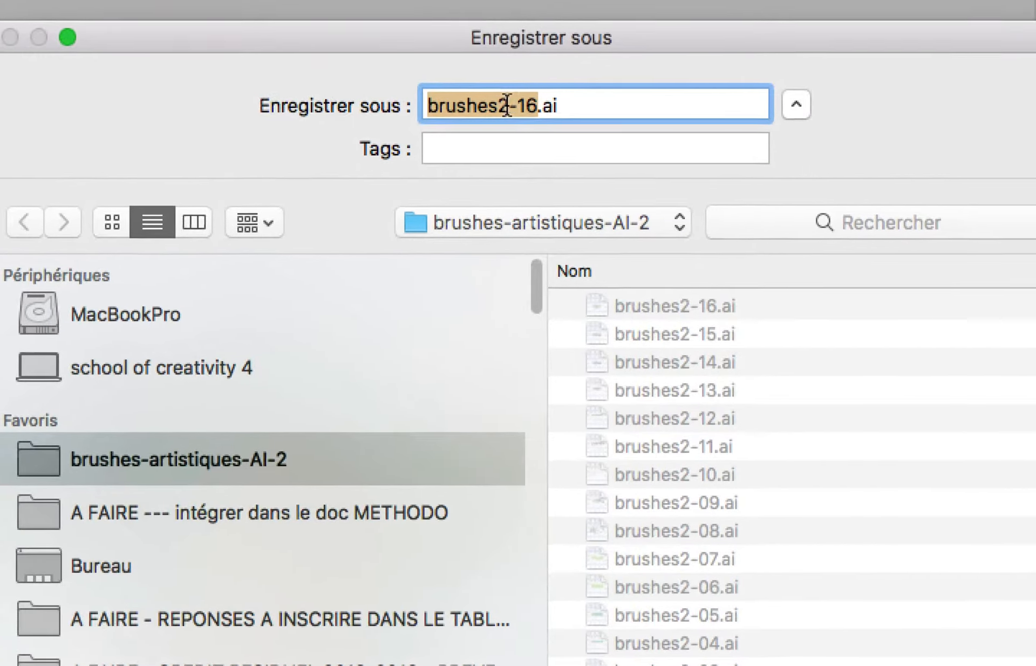
left_click(513, 103)
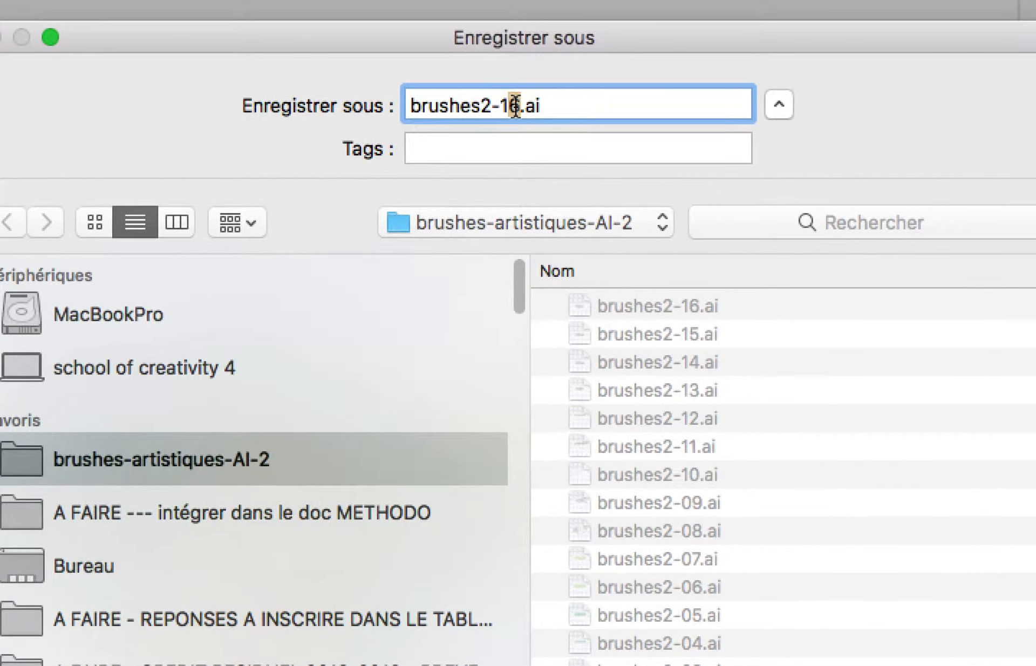
key("BackSpace")
type("7-")
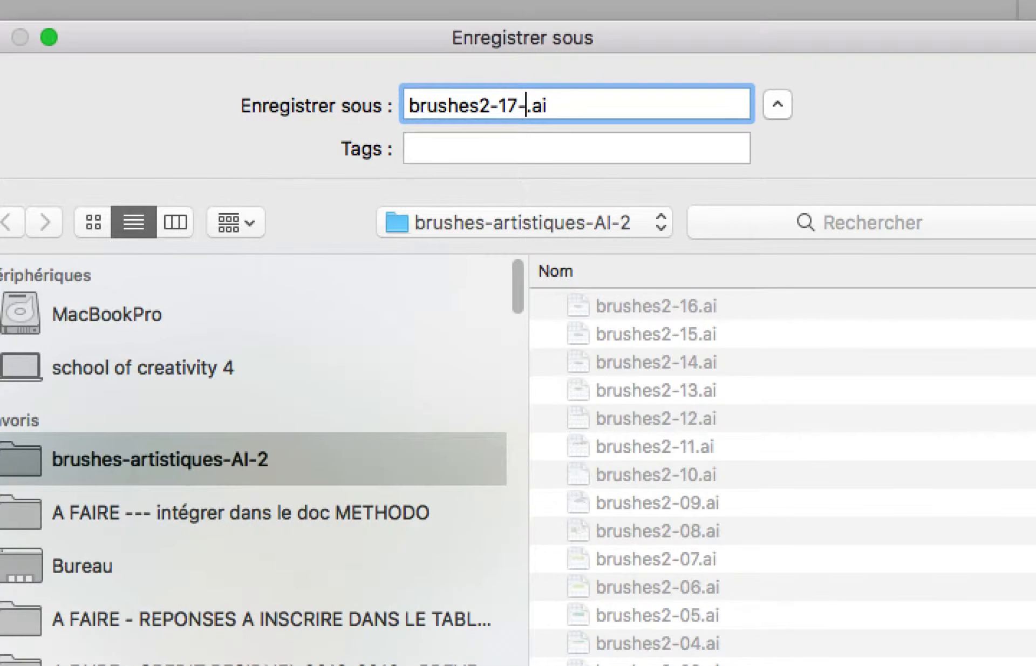
type("version ")
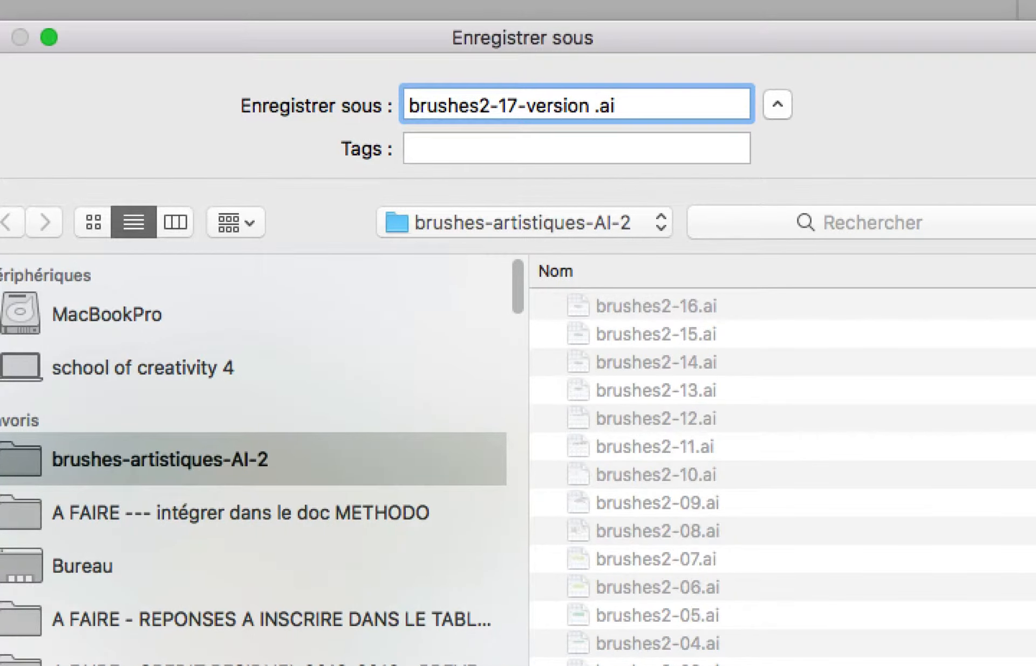
type("automne")
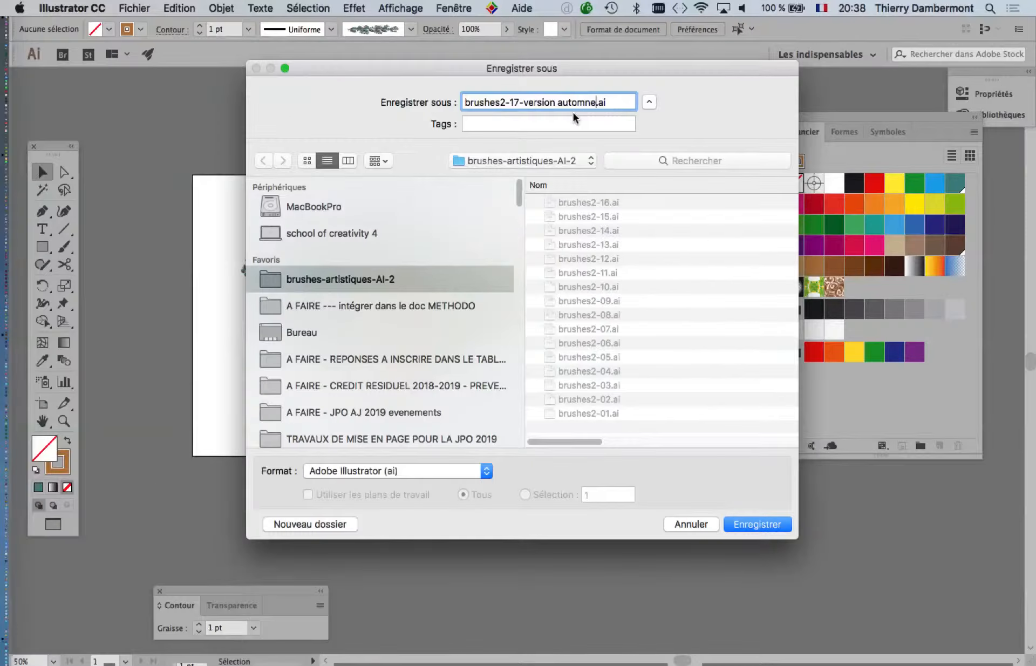
left_click(755, 523)
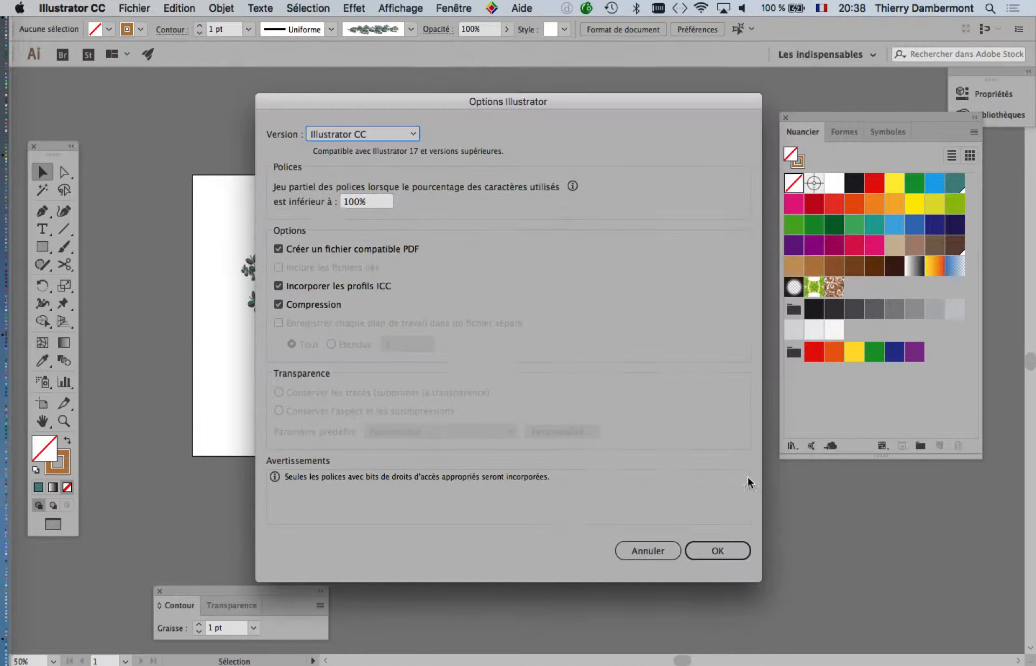
left_click(721, 550)
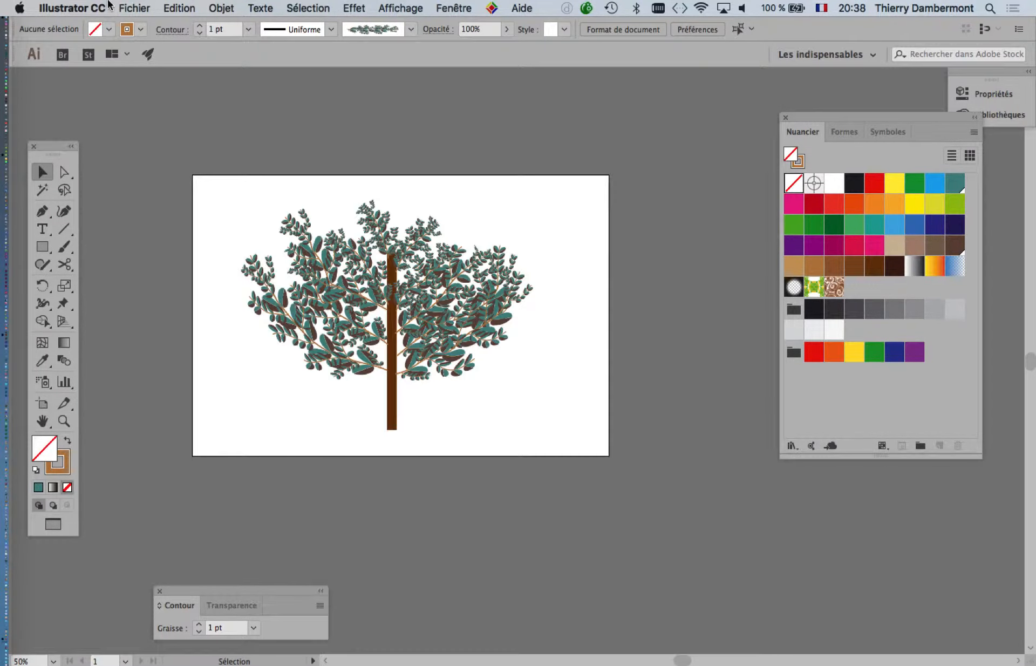
Save the document under the new name brushes2-17-version printemps.ai in the same folder, accepting the Illustrator CC format options
left_click(134, 7)
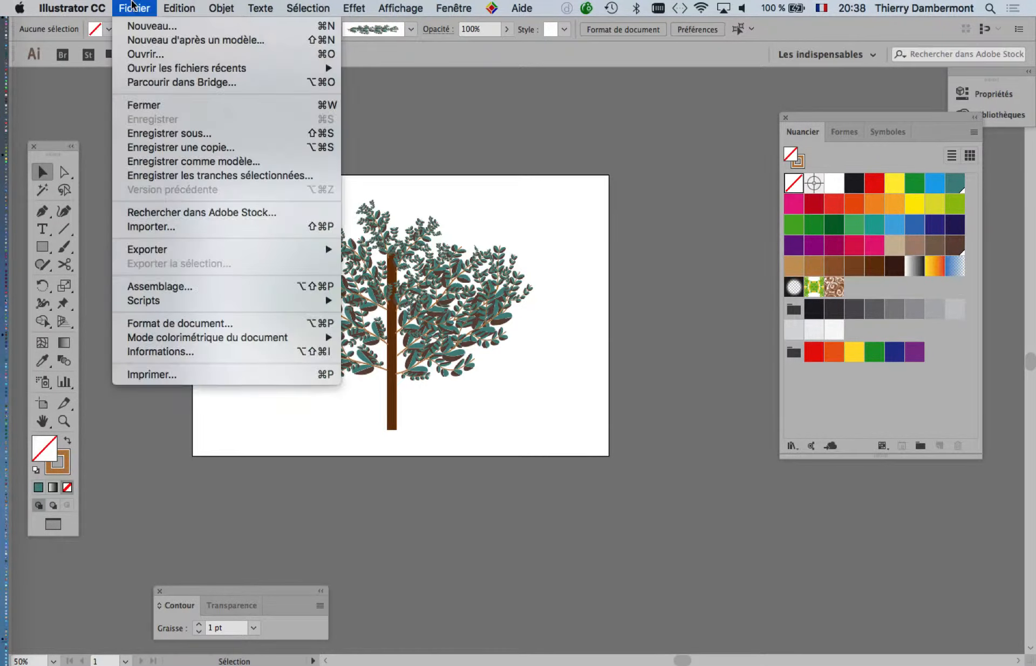
left_click(184, 132)
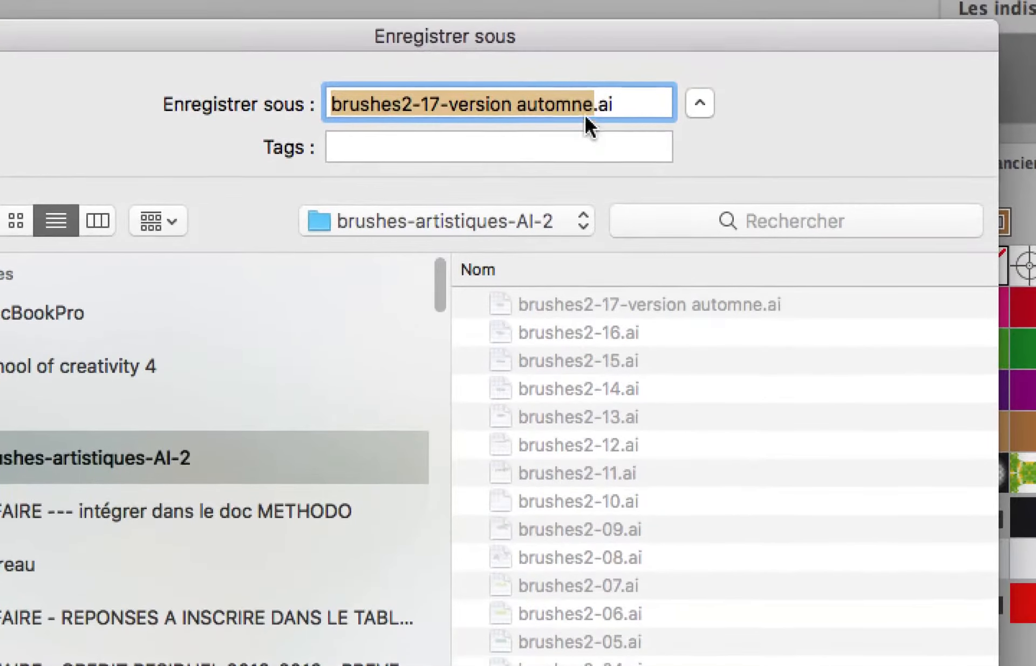
left_click_drag(592, 105, 517, 105)
type("printemps")
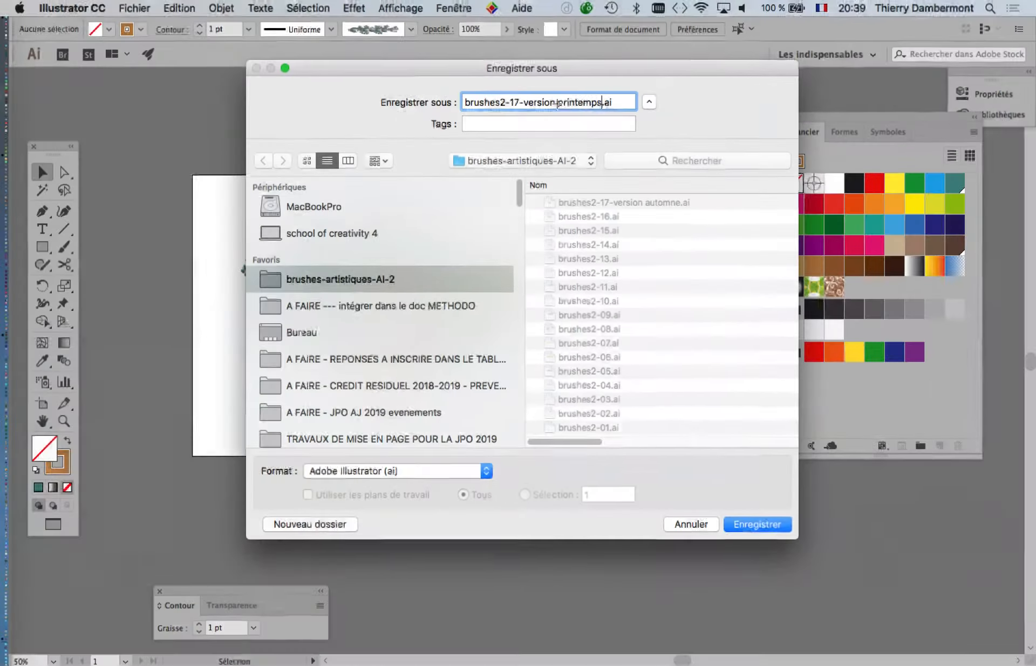
left_click(779, 522)
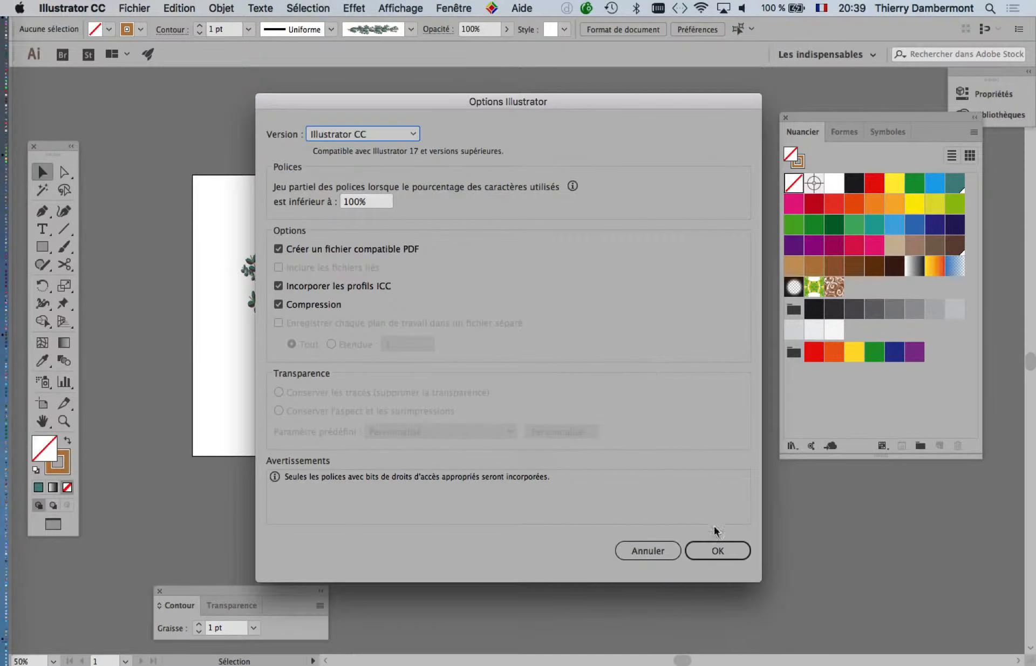
left_click(735, 550)
left_click(737, 553)
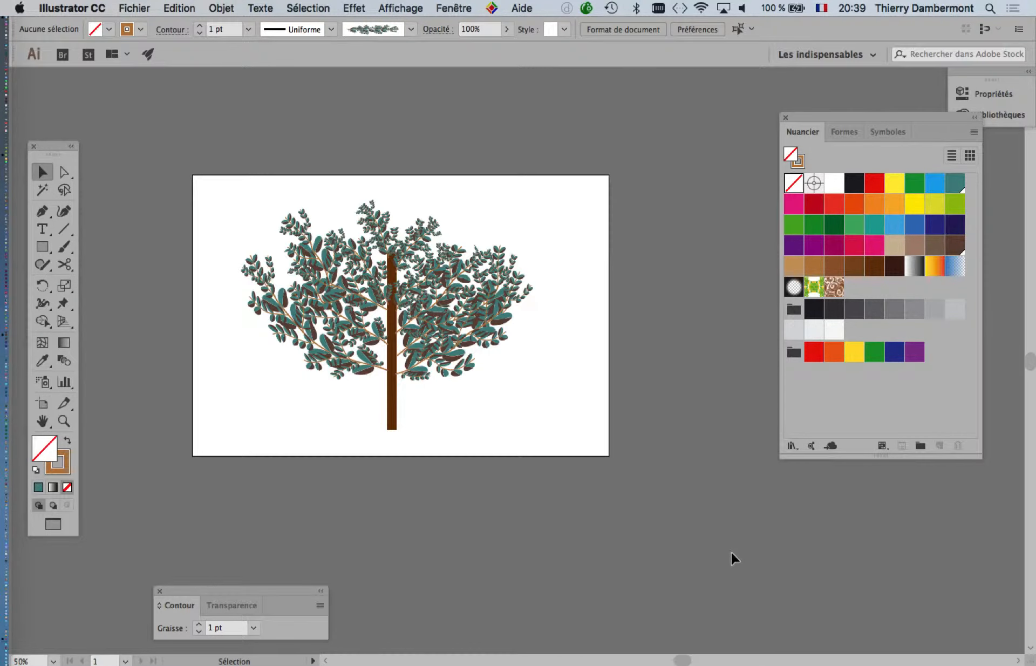
Display the printemps document in a floating window and move it aside to free space for a second document
key("f")
key("f")
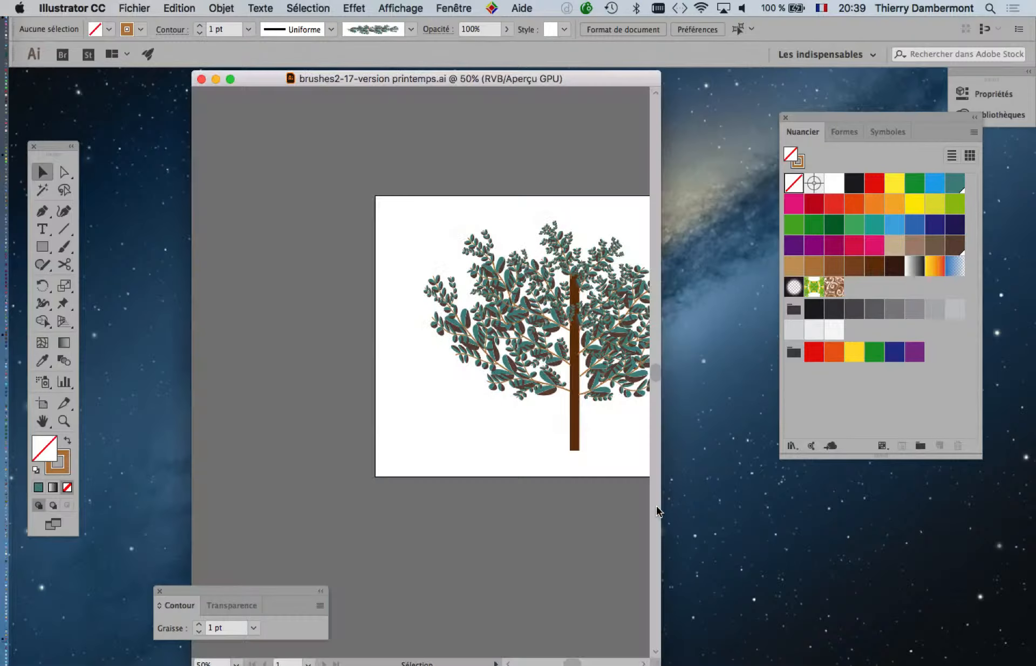
left_click_drag(466, 82, 346, 86)
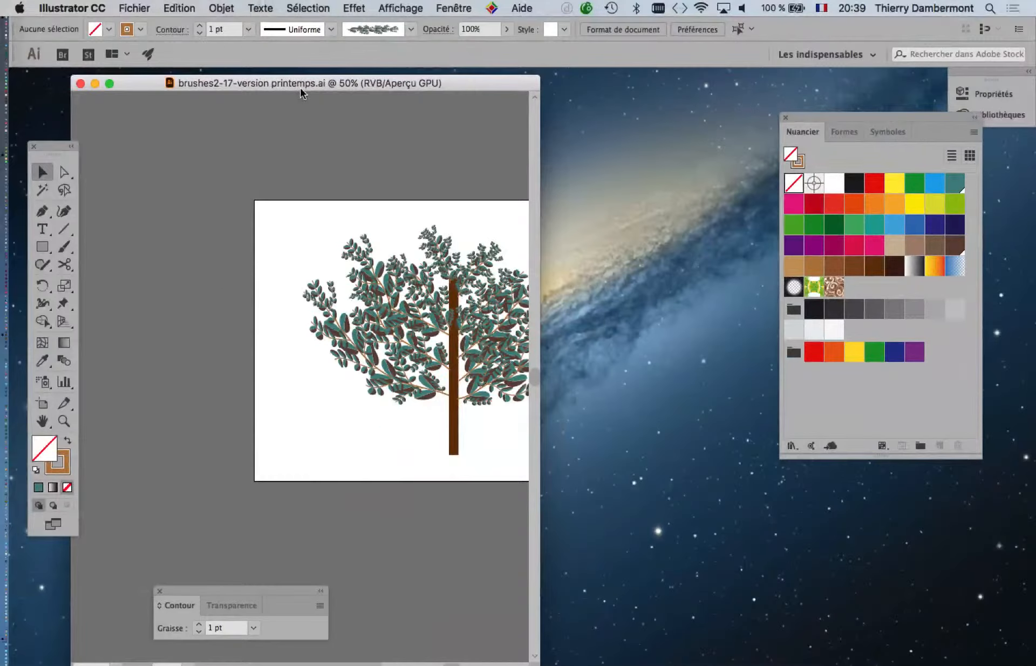
Open brushes2-17-version automne.ai from the brushes-artistiques-AI-2 folder
left_click(136, 8)
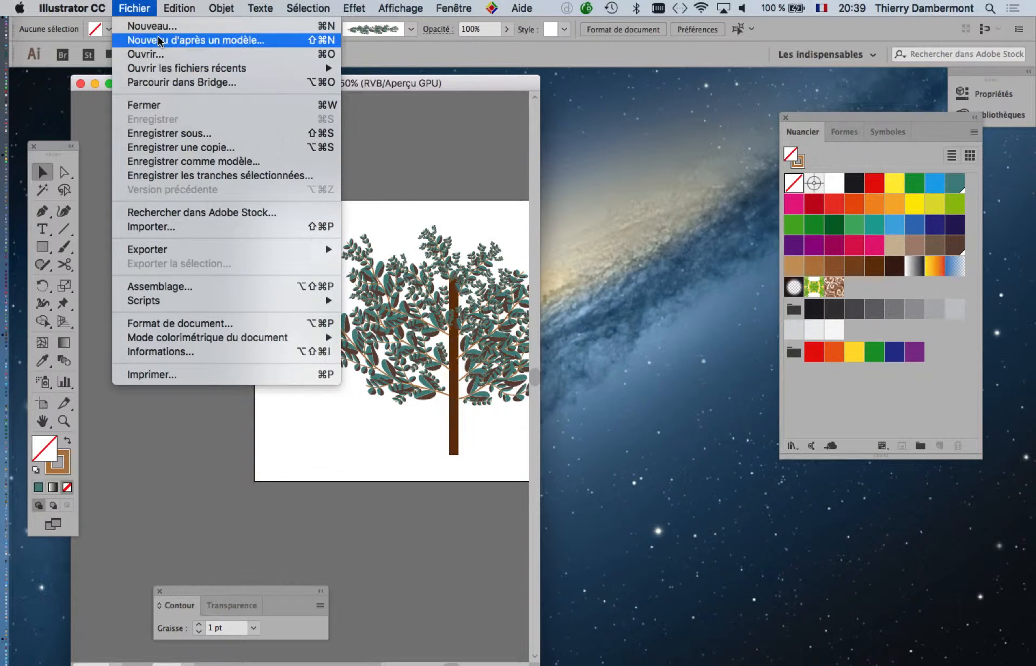
left_click(162, 56)
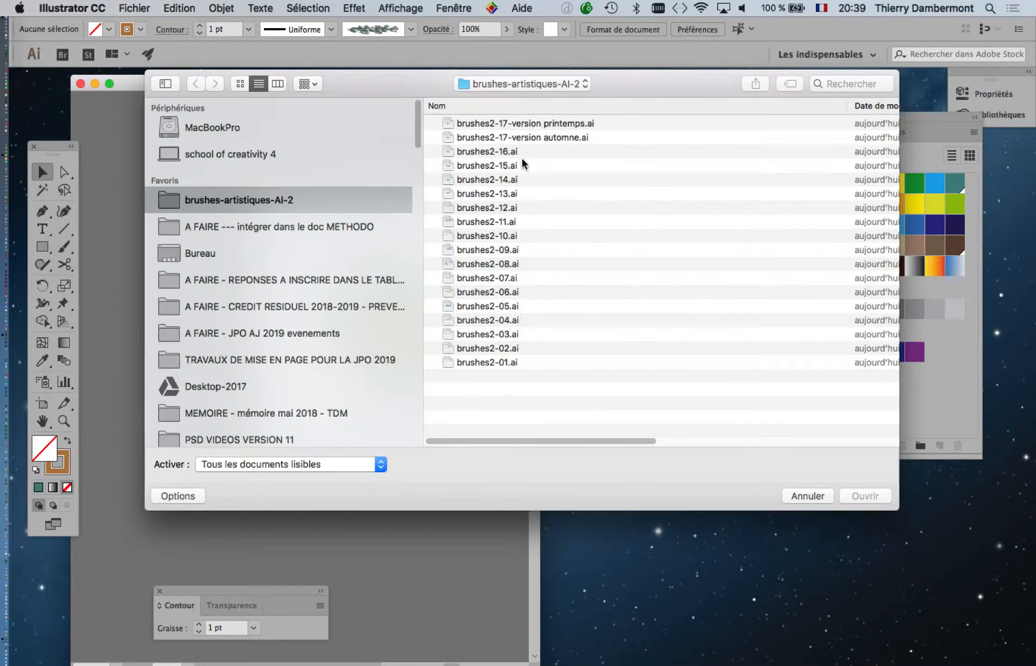
left_click(592, 137)
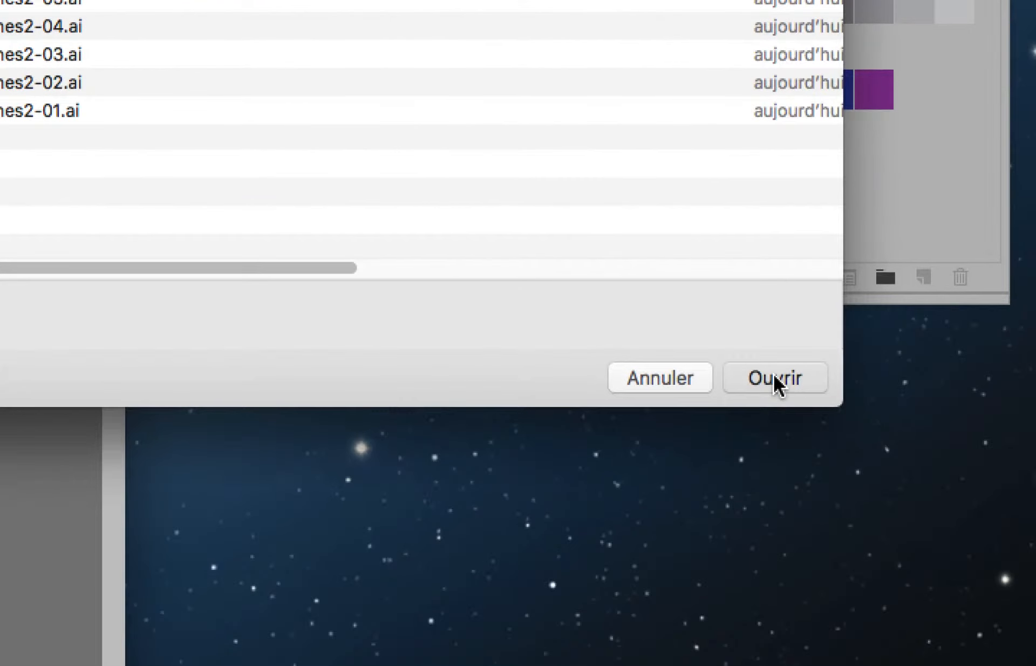
left_click(829, 517)
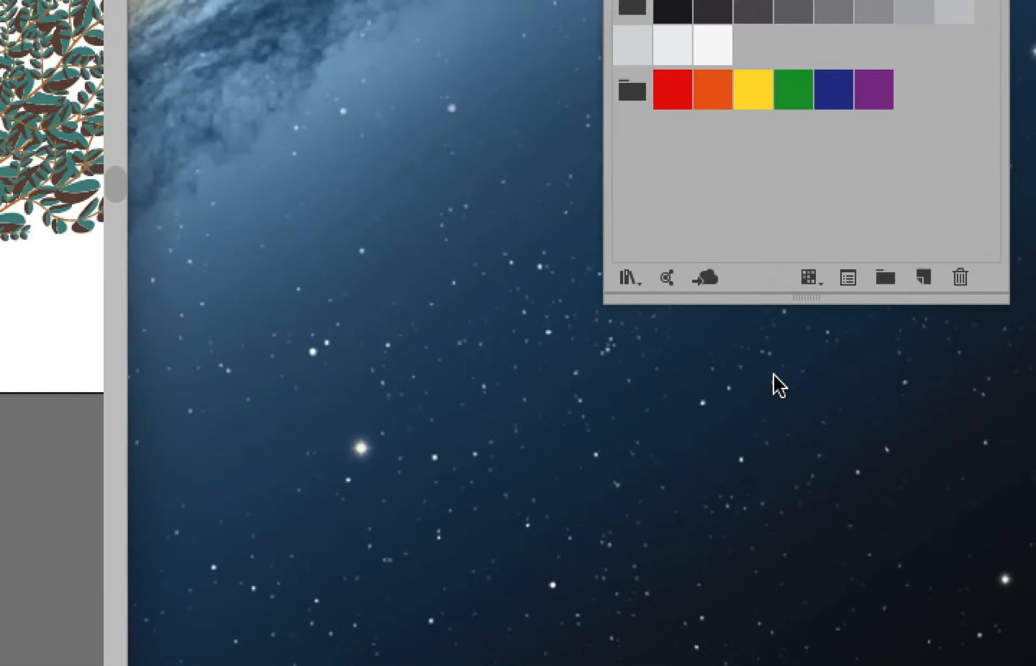
Place the automne window beside the printemps window, clear the swatches off its tree, and show that tree at 100%
left_click_drag(305, 103, 595, 86)
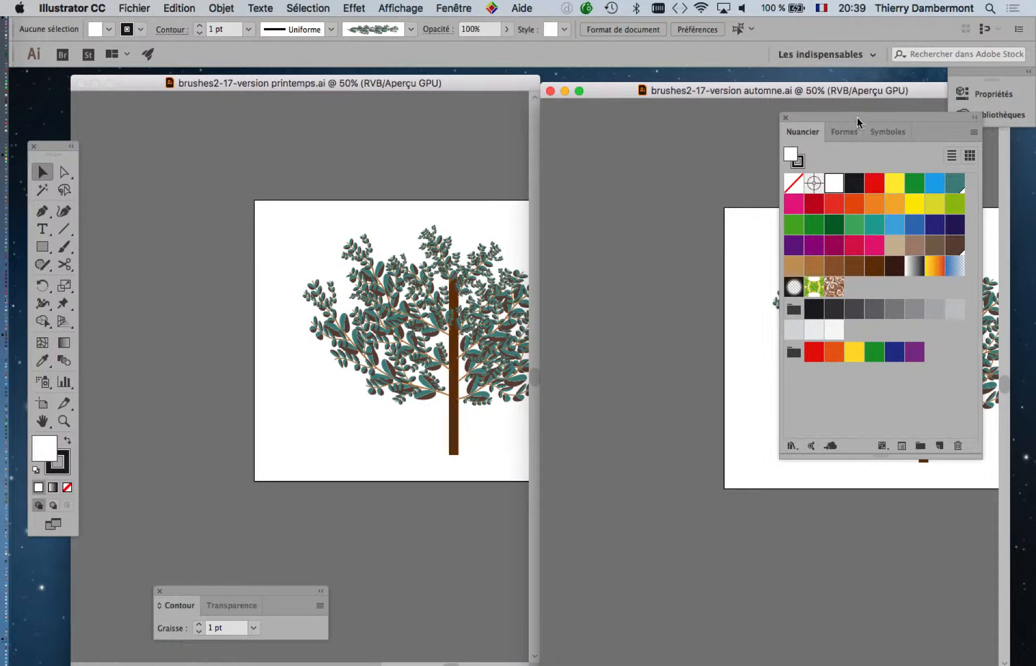
left_click_drag(858, 121, 592, 146)
left_click_drag(609, 94, 605, 81)
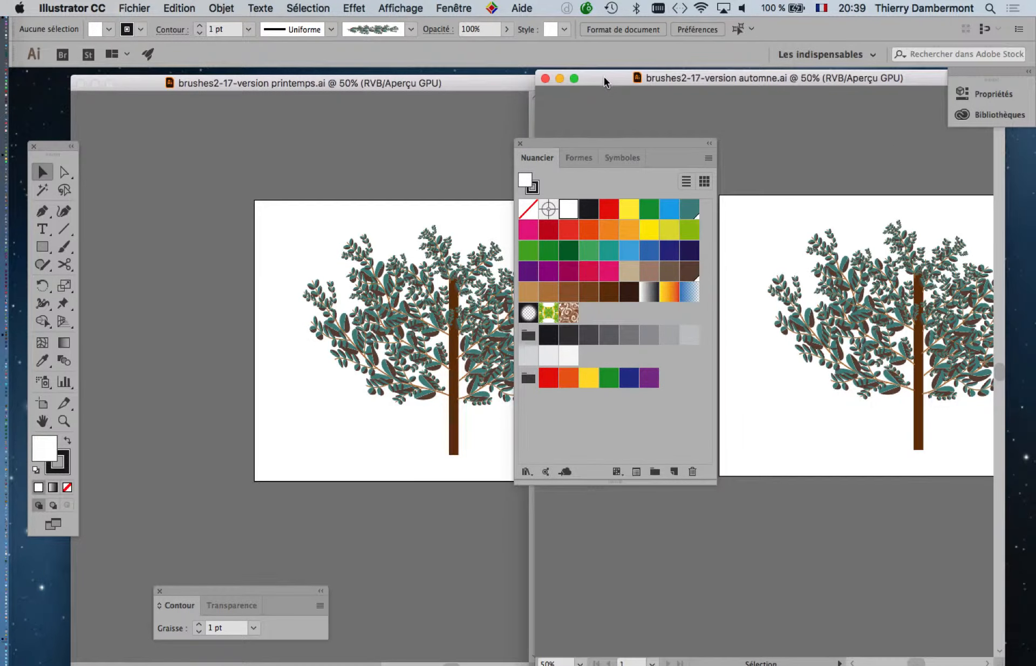
scroll(890, 281, "up", 2)
left_click_drag(897, 339, 834, 343)
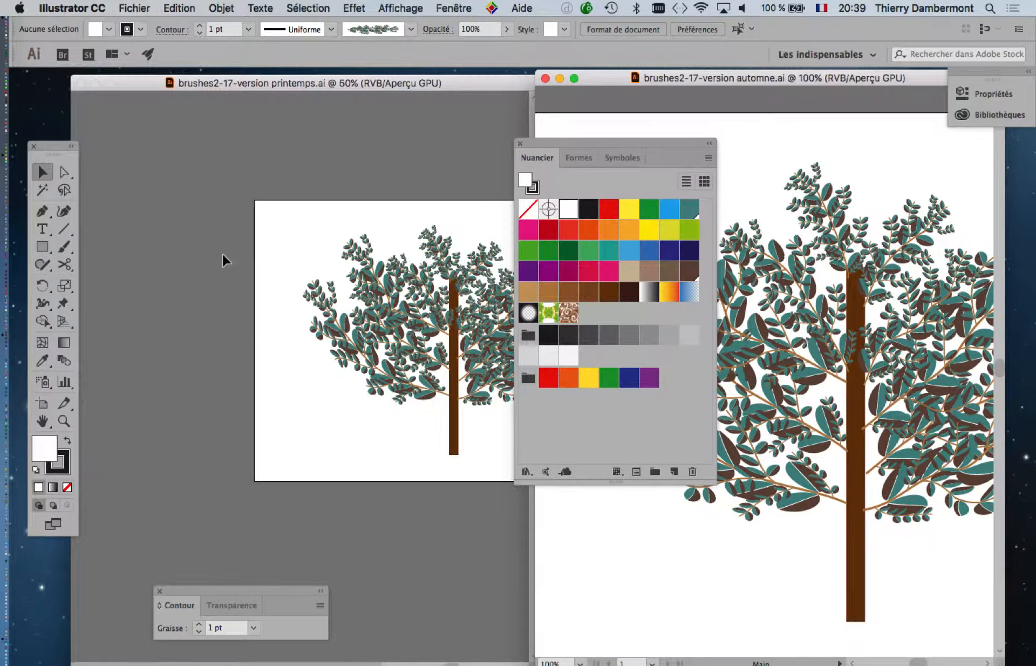
Show the printemps tree at 100% and place the swatches between the two trees
left_click(289, 274)
scroll(400, 338, "up", 3)
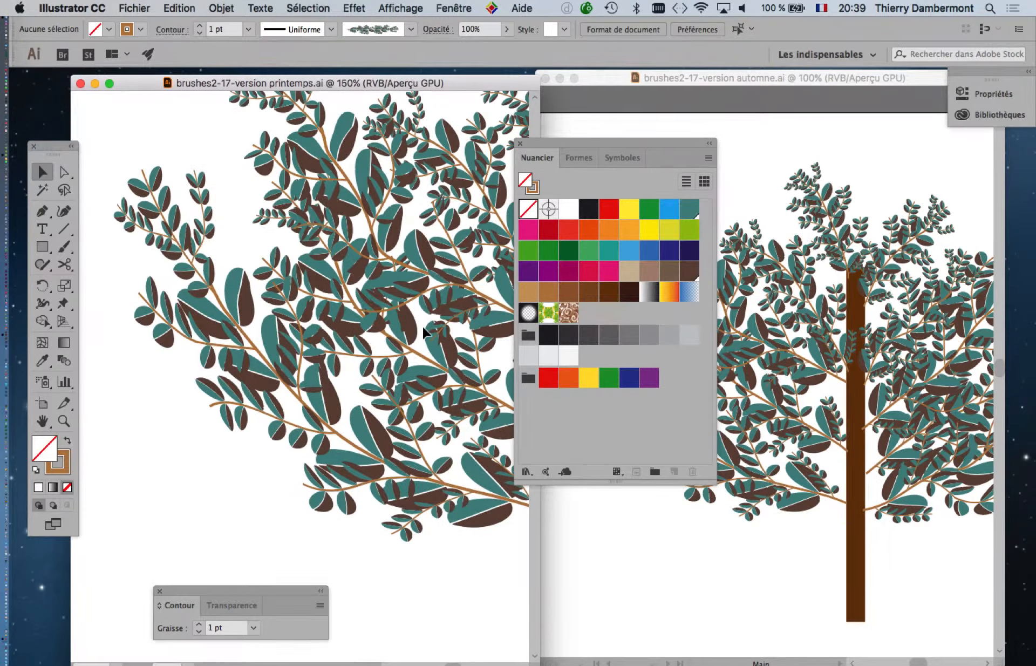
scroll(399, 338, "down", 2)
scroll(351, 242, "right", 5)
scroll(351, 243, "up", 1)
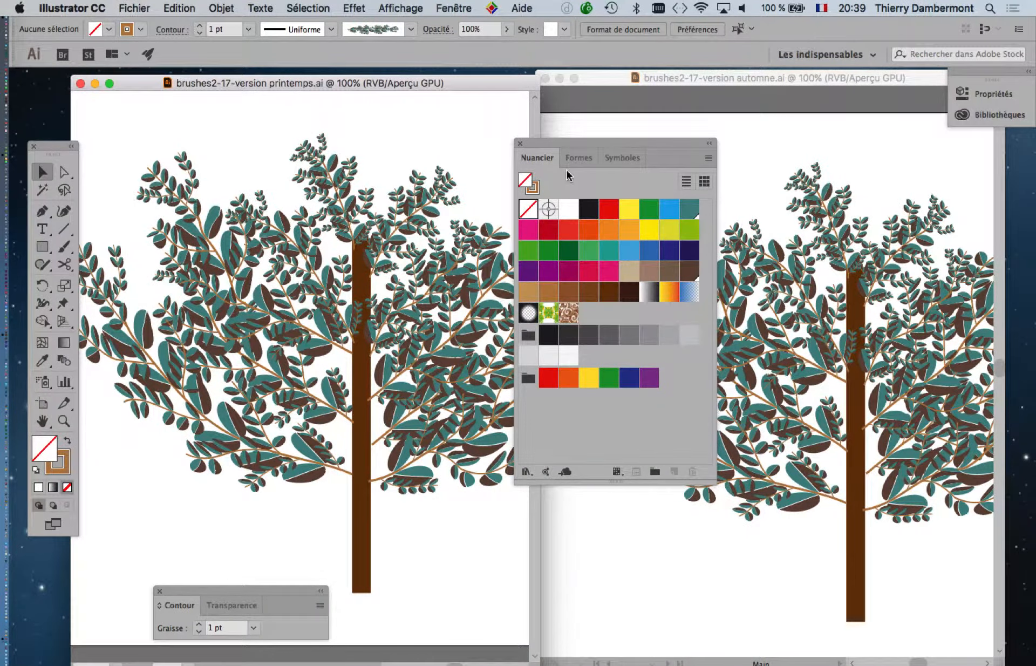
left_click_drag(566, 174, 483, 202)
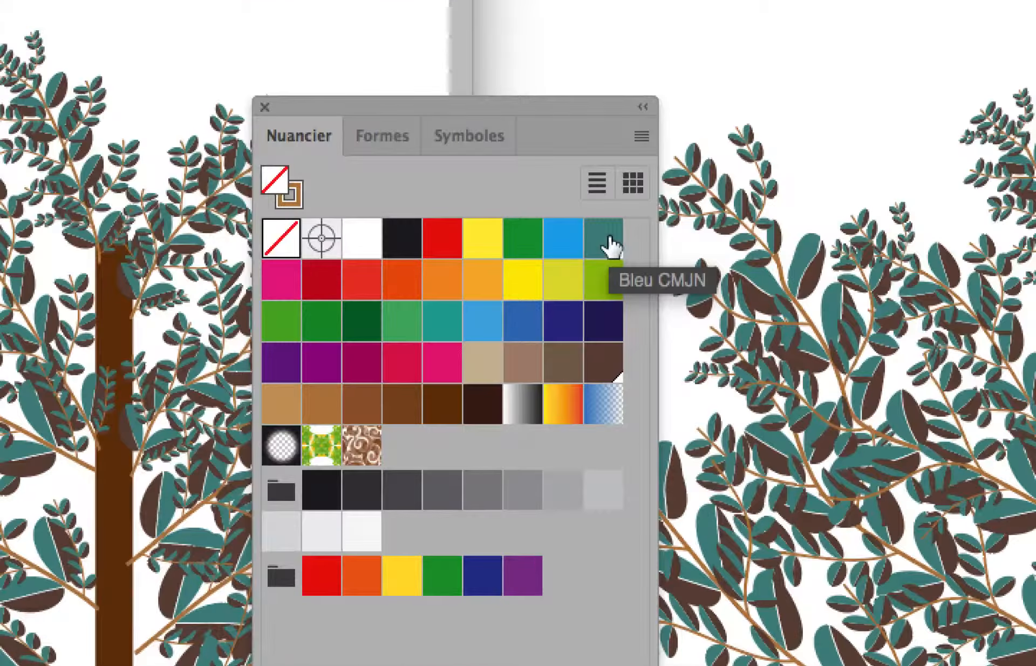
In the printemps document, set the blue value of the global Bleu CMJN swatch to 209 with preview enabled
left_click(610, 245)
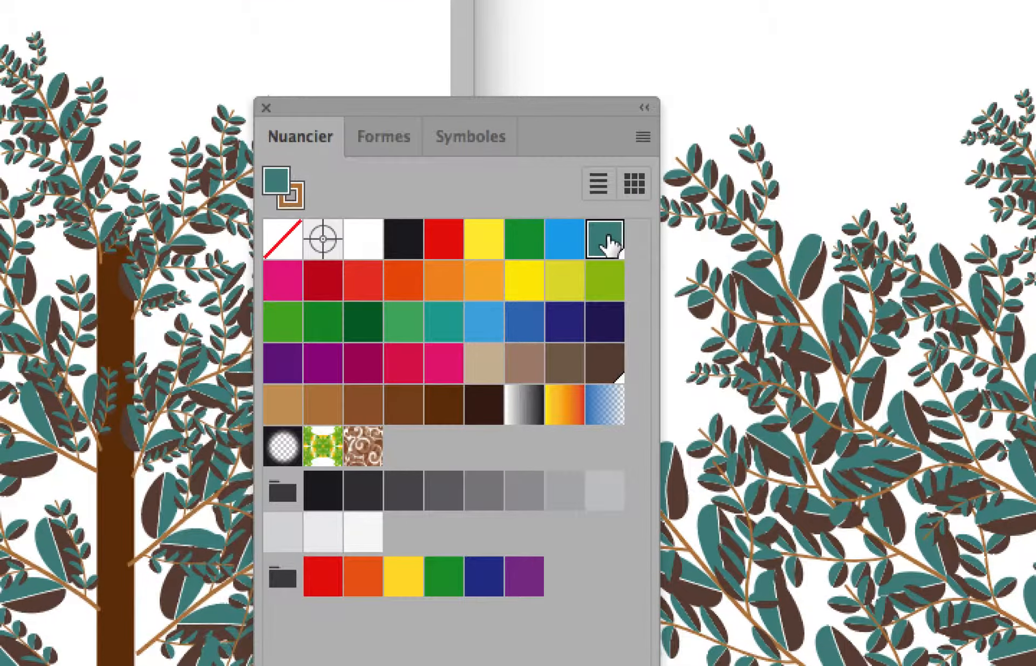
double_click(610, 244)
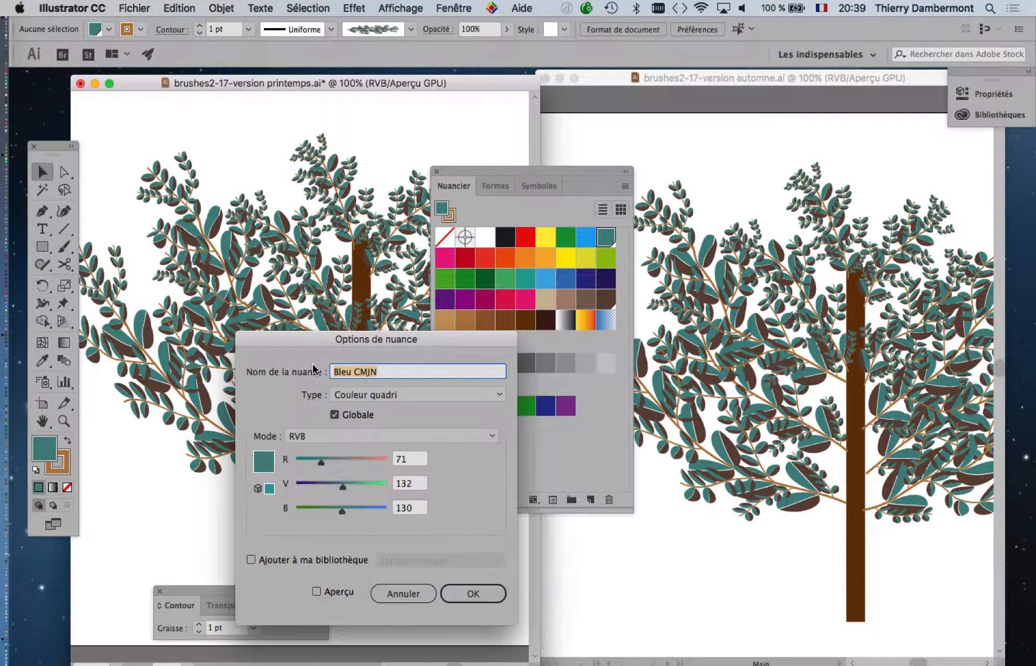
left_click_drag(325, 345, 535, 280)
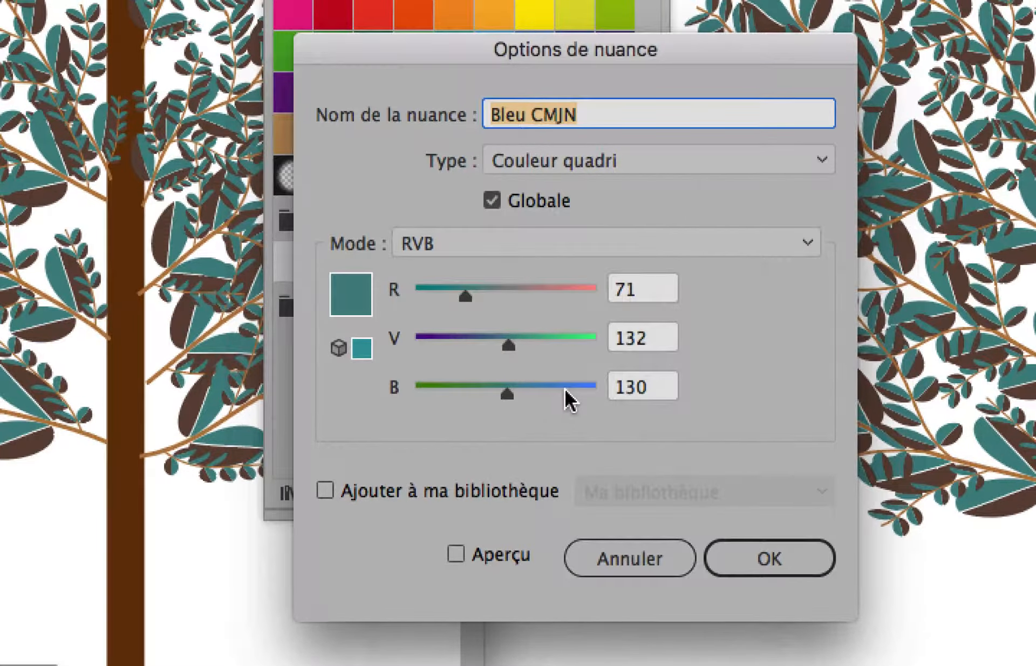
left_click(588, 354)
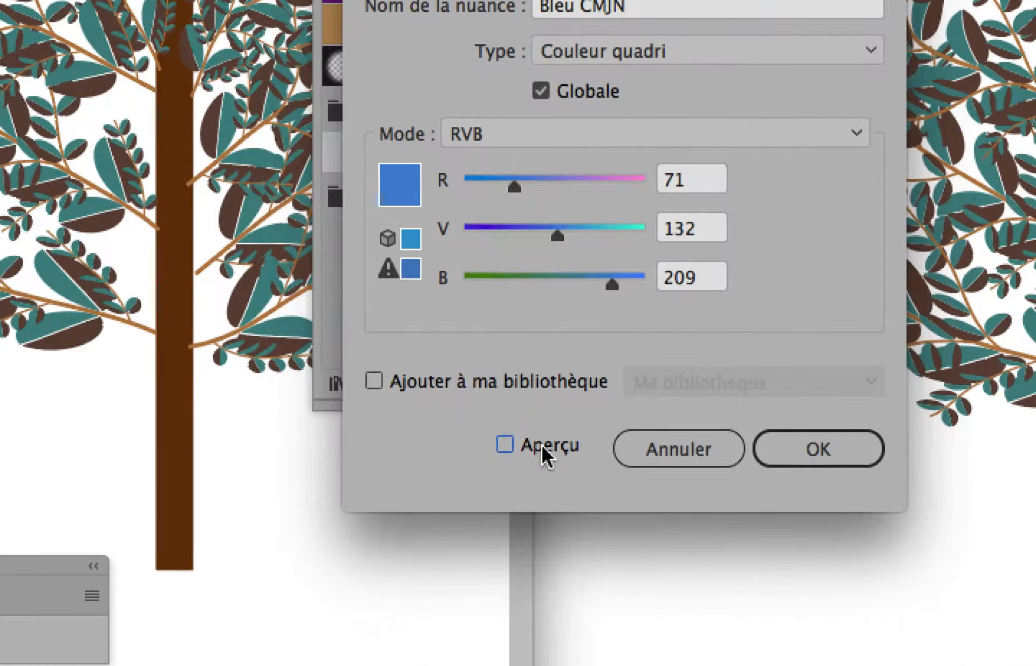
left_click(542, 446)
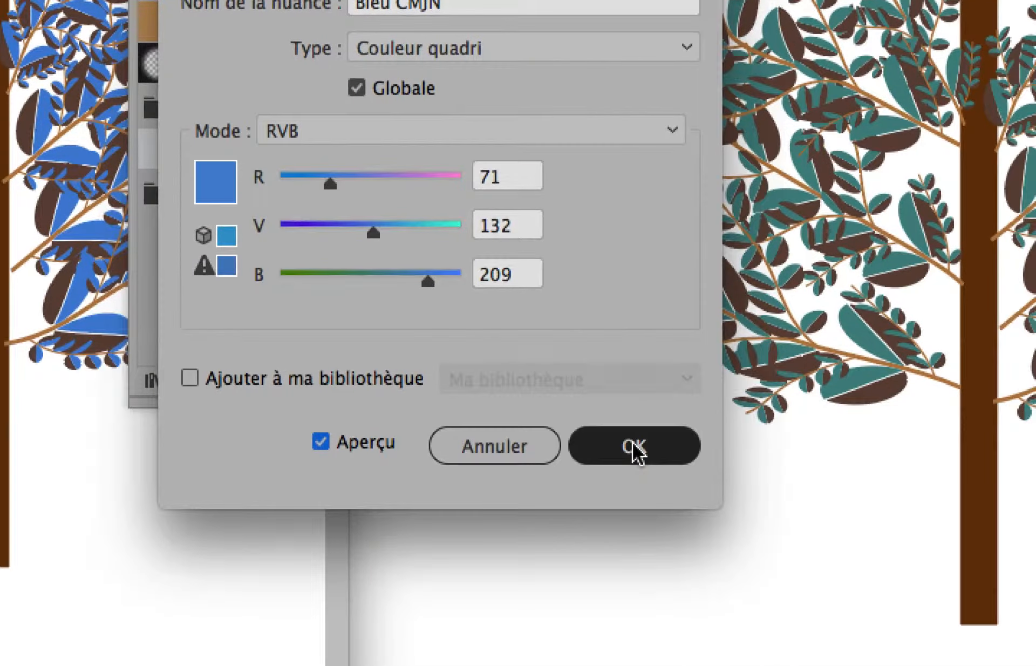
left_click(633, 444)
Recolour the printemps document's global brown swatch C=55 M=60 J=65 N=40 to R 209, V 175, B 224 with preview enabled
double_click(582, 292)
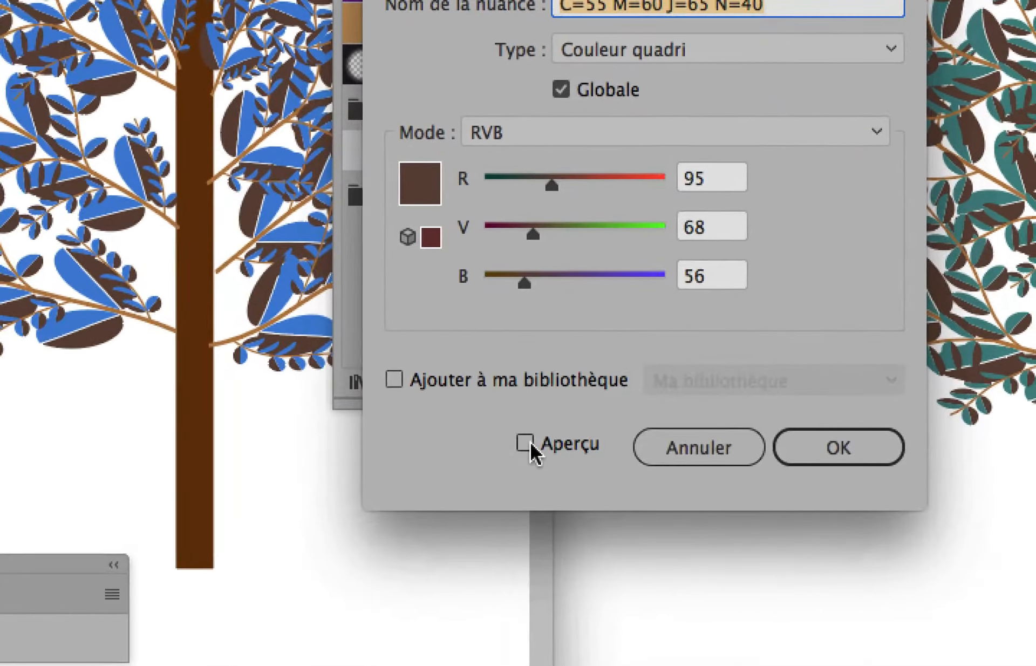
left_click(504, 585)
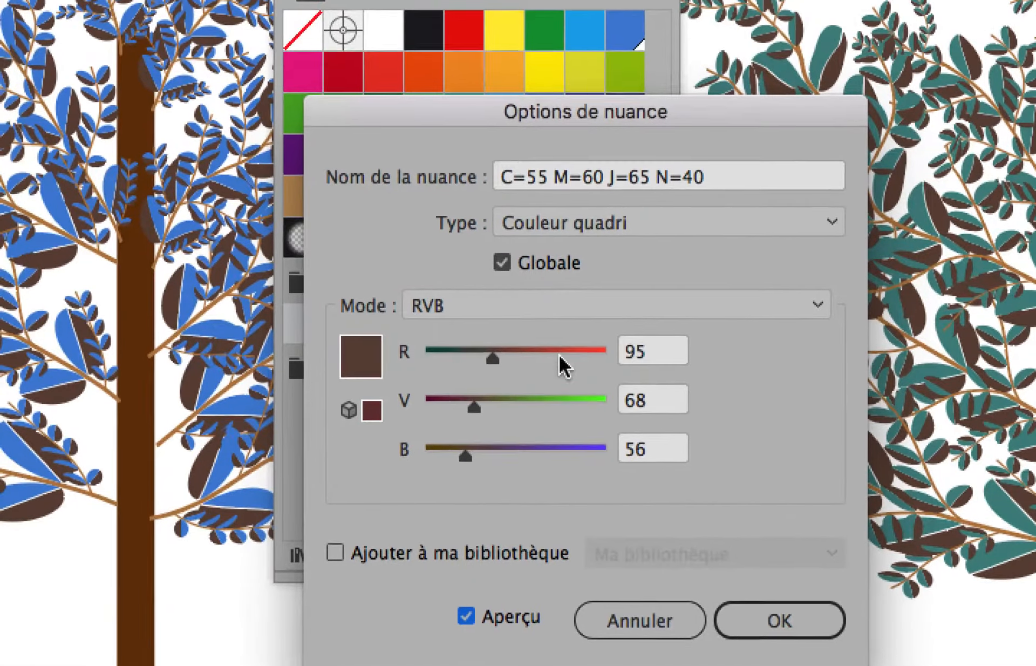
left_click(569, 350)
left_click_drag(545, 409, 521, 411)
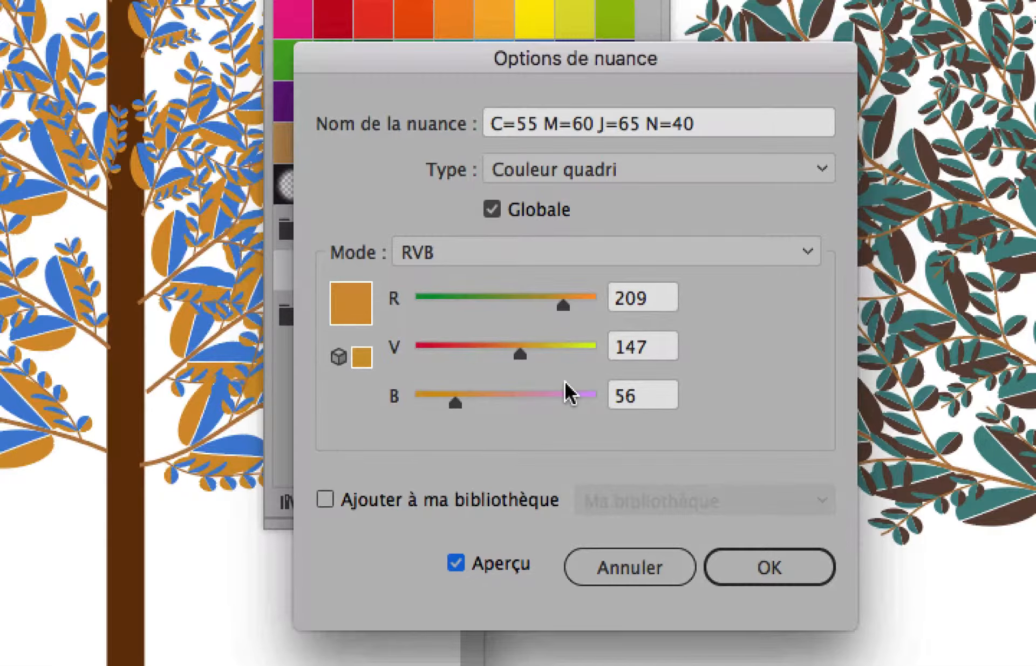
left_click(568, 392)
left_click_drag(534, 352, 561, 380)
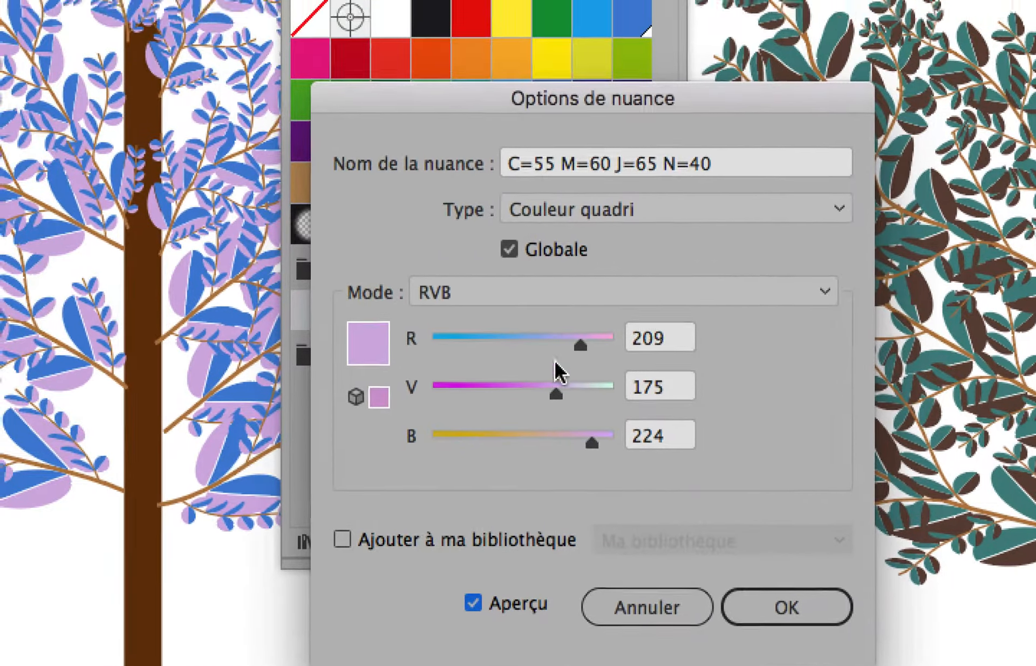
left_click(782, 586)
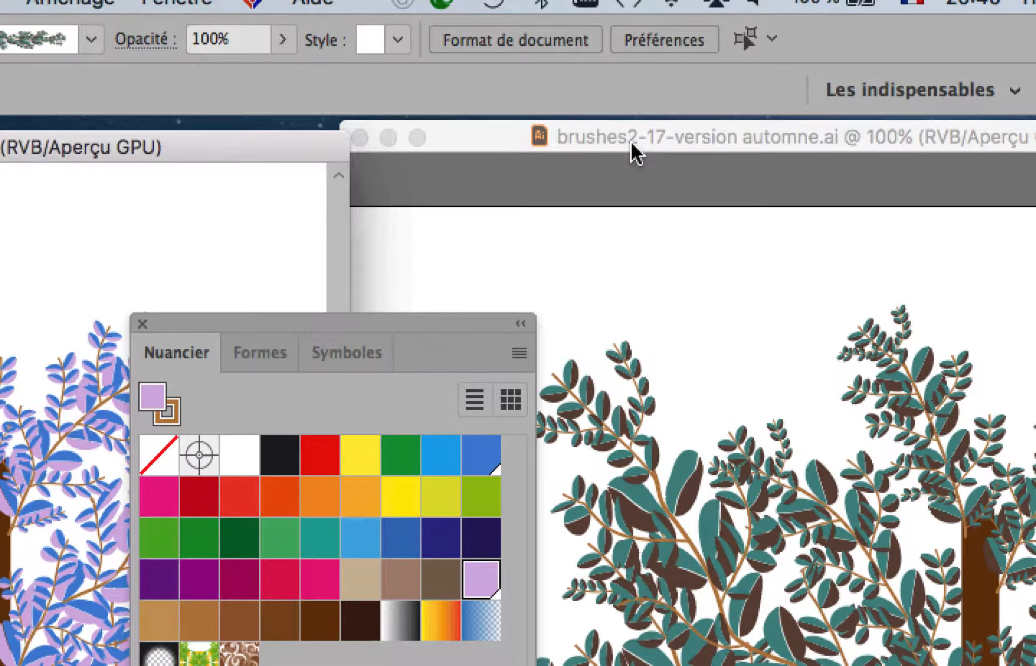
In the automne document, set the red value of the global Bleu CMJN swatch to 220 with preview enabled
left_click(632, 146)
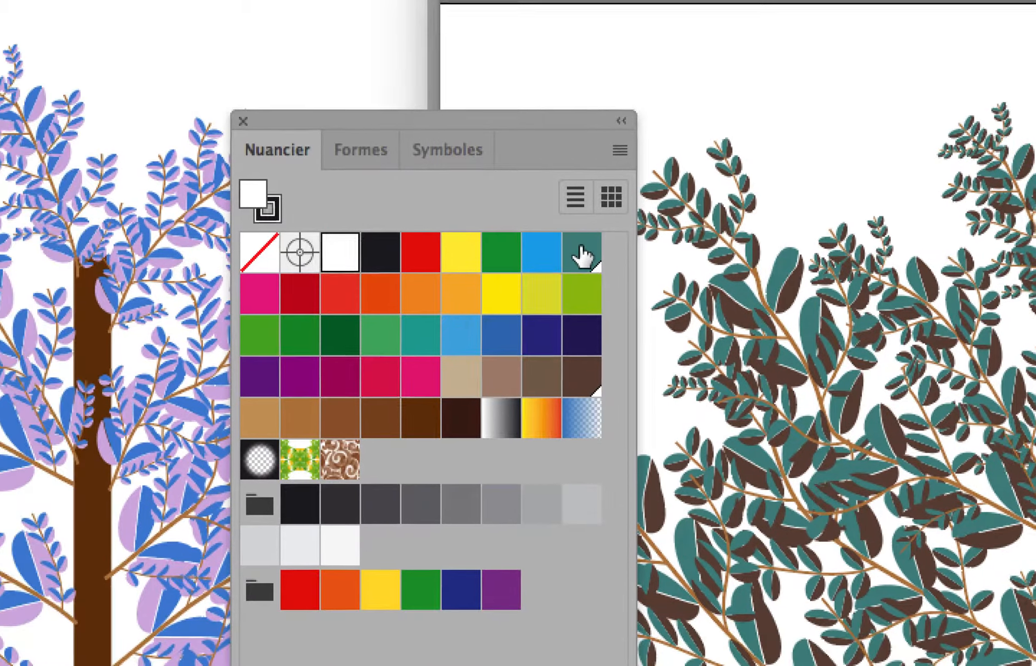
double_click(581, 254)
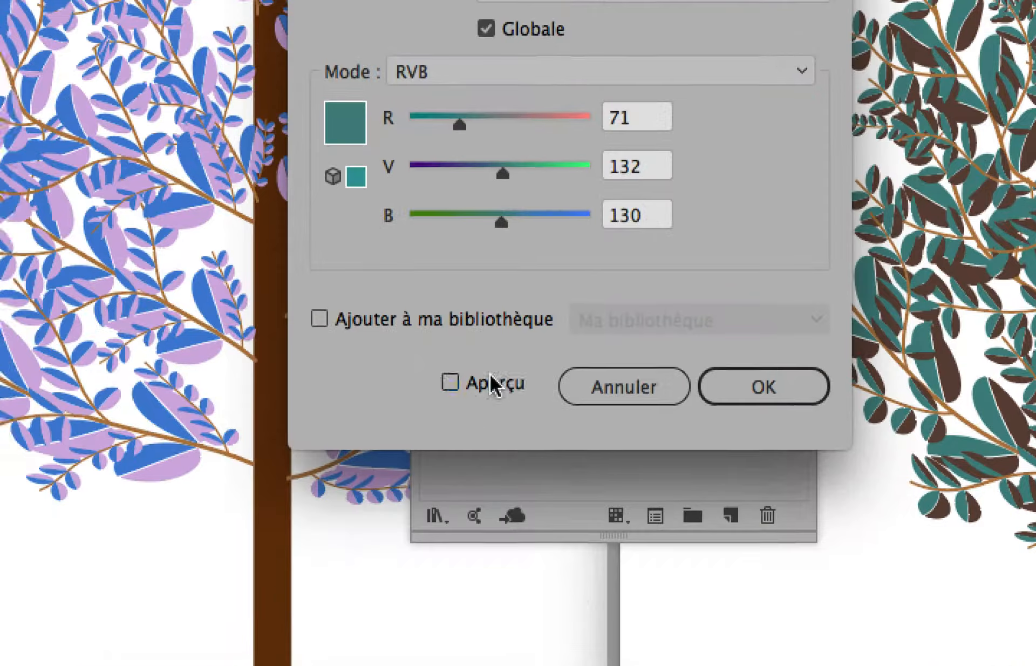
left_click(391, 665)
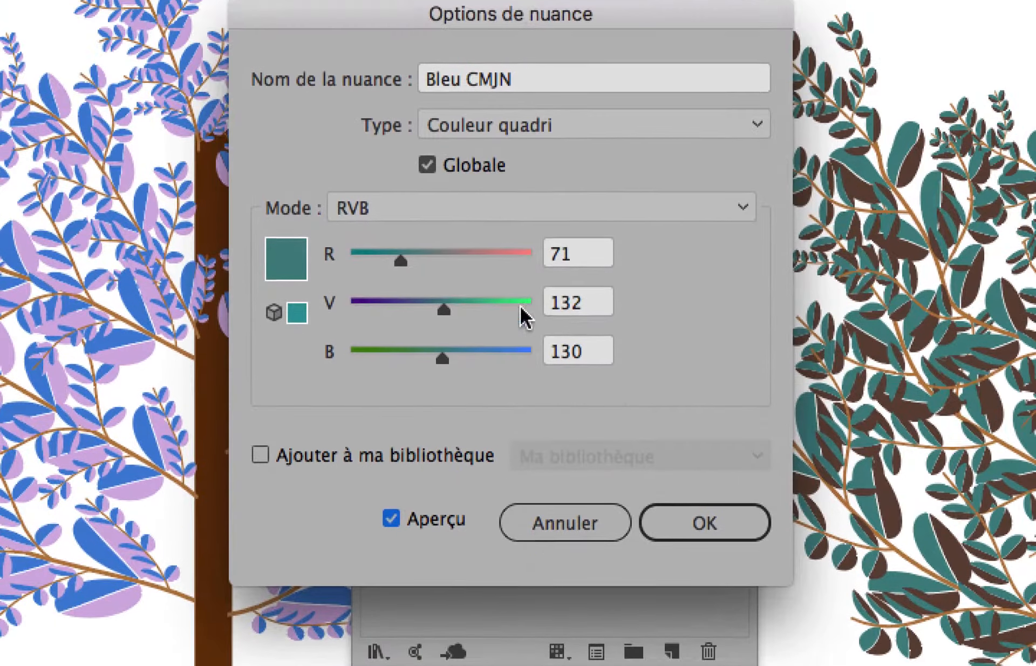
left_click(518, 292)
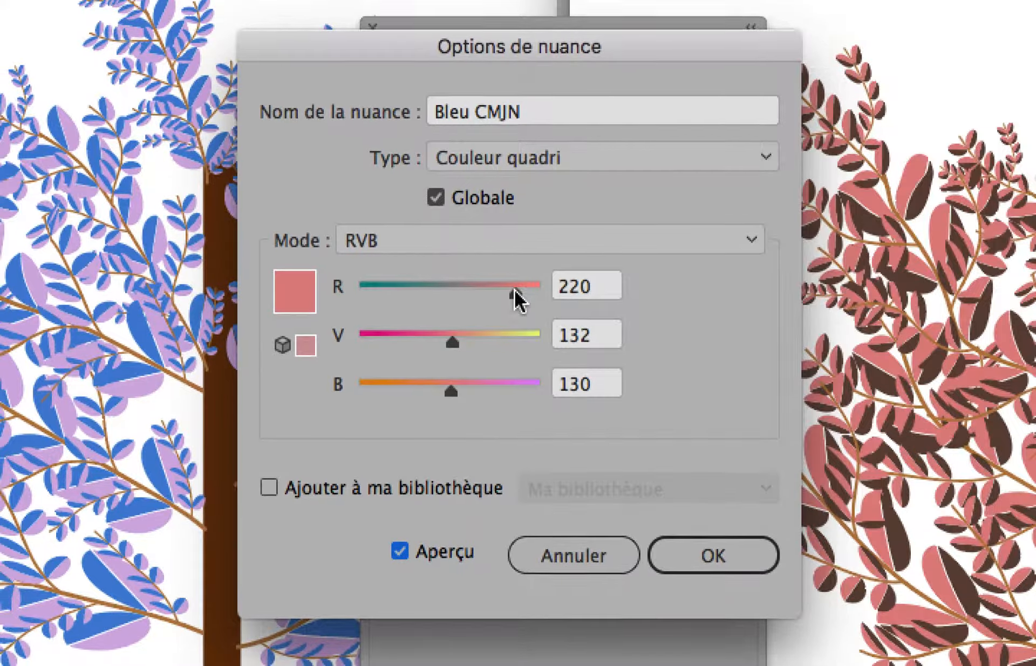
left_click(572, 390)
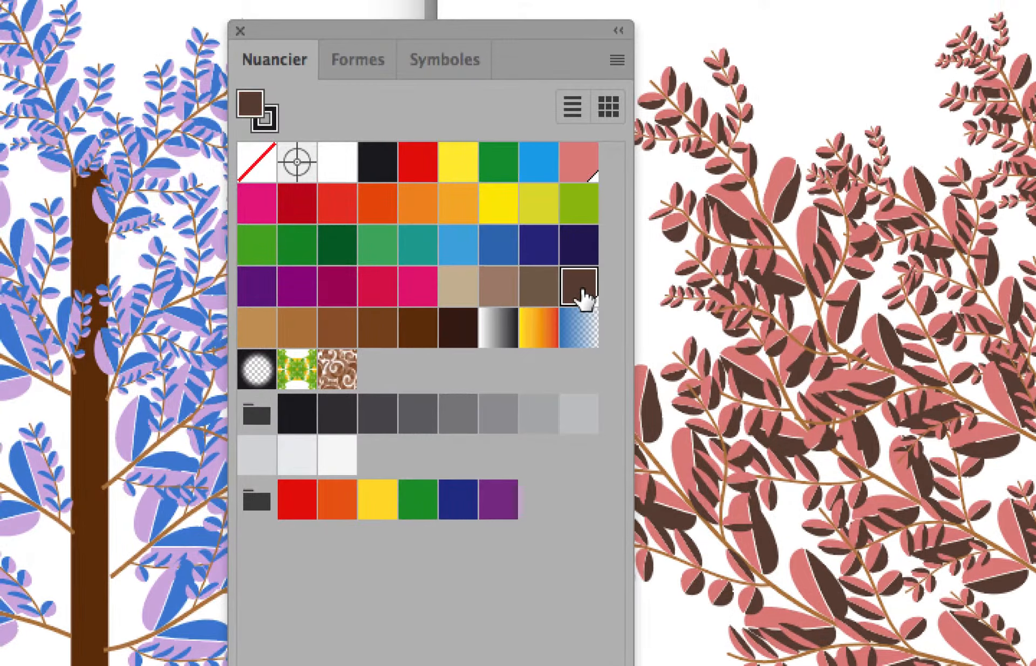
Set the red value of the automne document's global brown swatch C=55 M=60 J=65 N=40 to about 198, previewing the change
double_click(601, 105)
left_click(338, 383)
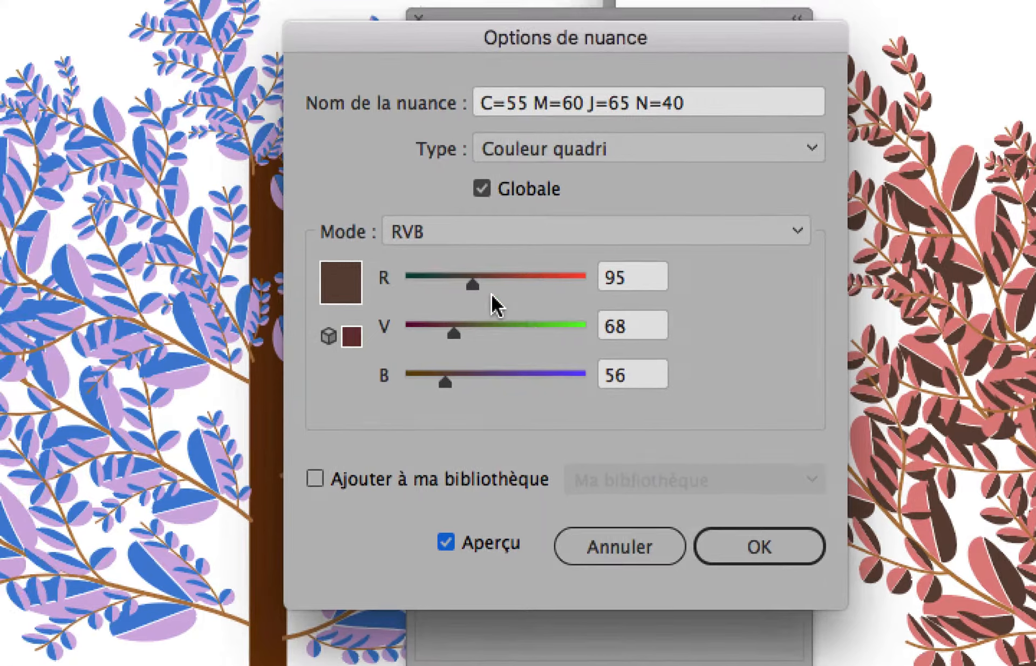
left_click(548, 116)
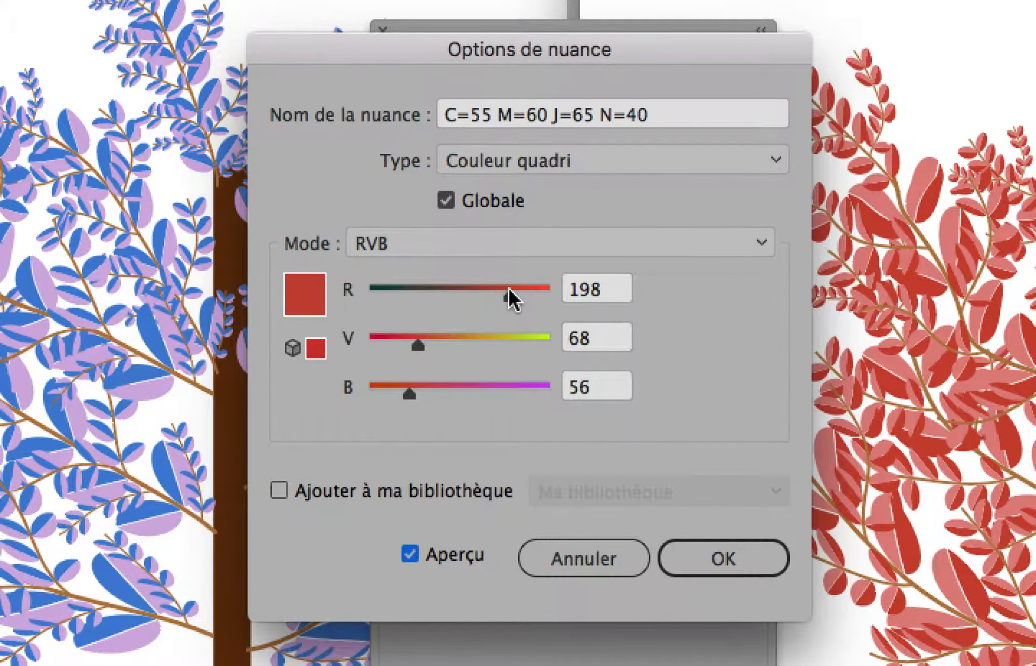
left_click_drag(508, 292, 502, 291)
left_click(714, 559)
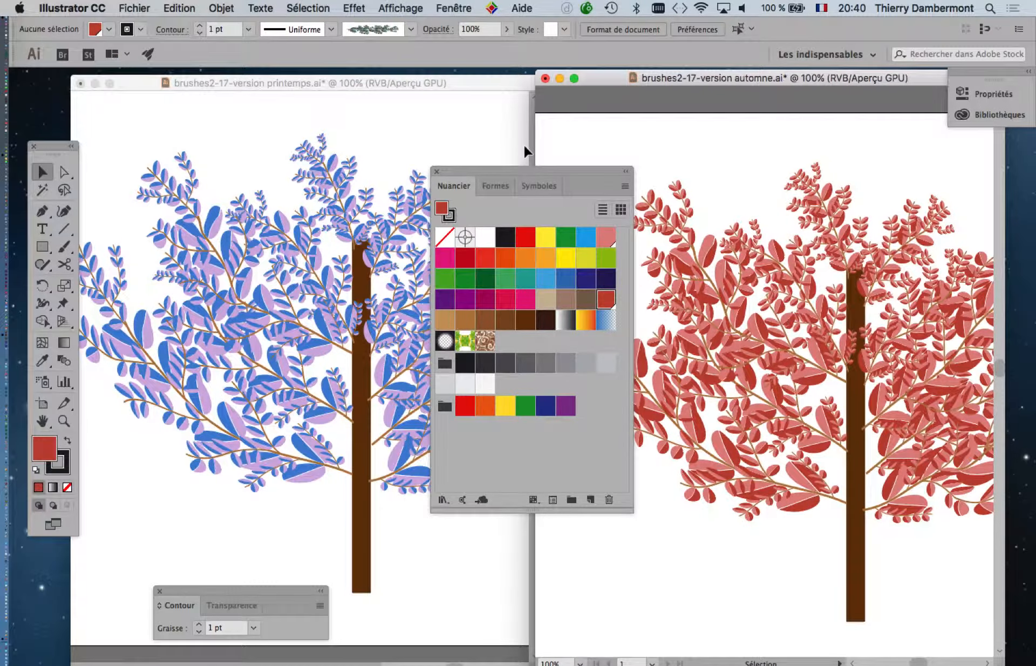
Move the swatches panel clear of the trees and zoom both the automne and printemps documents out to 66.67%
left_click_drag(551, 171, 588, 412)
scroll(749, 360, "down", 1)
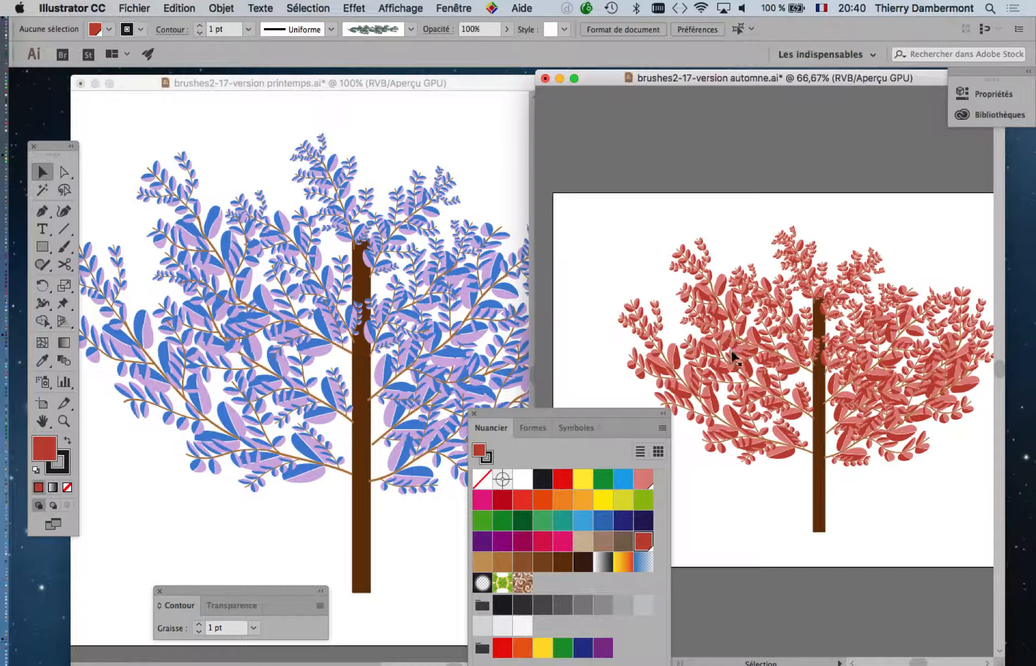
scroll(333, 323, "down", 1)
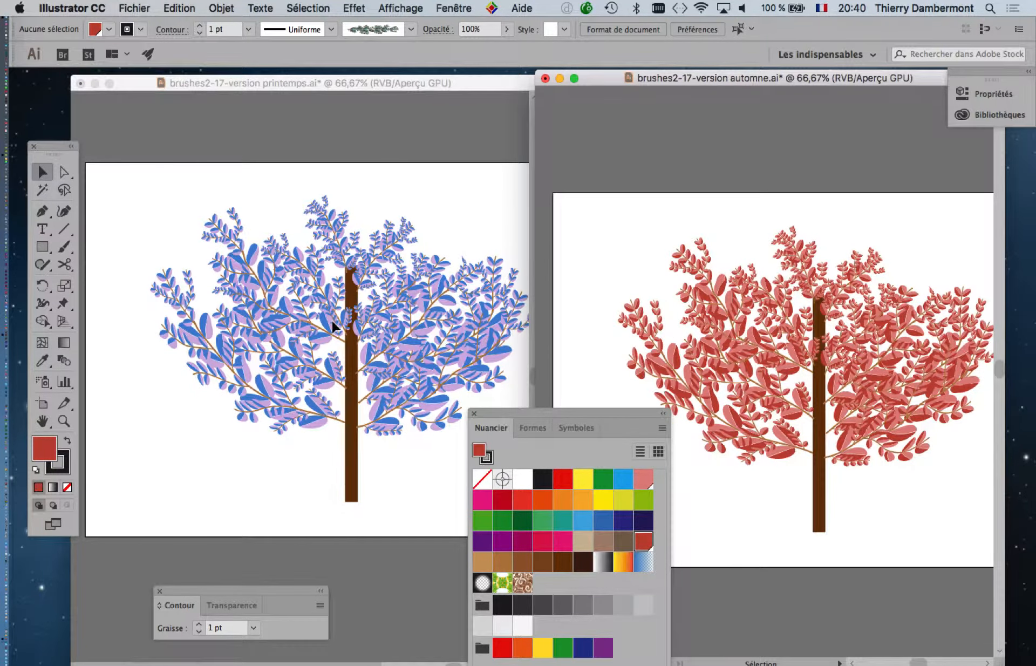
Save the recoloured printemps document and the automne document under their existing file names
left_click(300, 82)
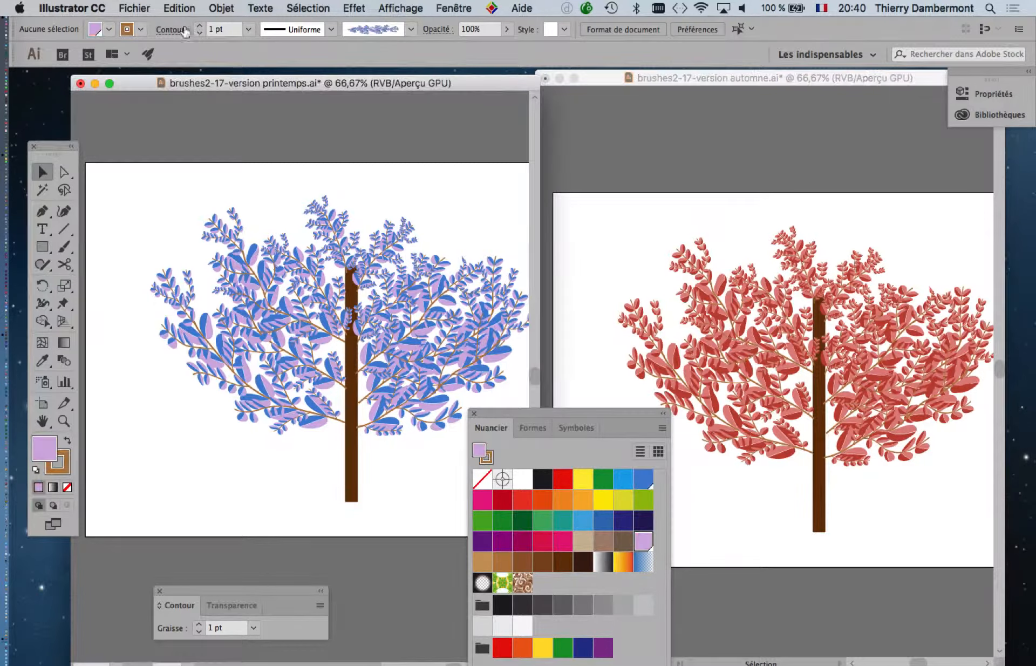
left_click(134, 8)
left_click(153, 119)
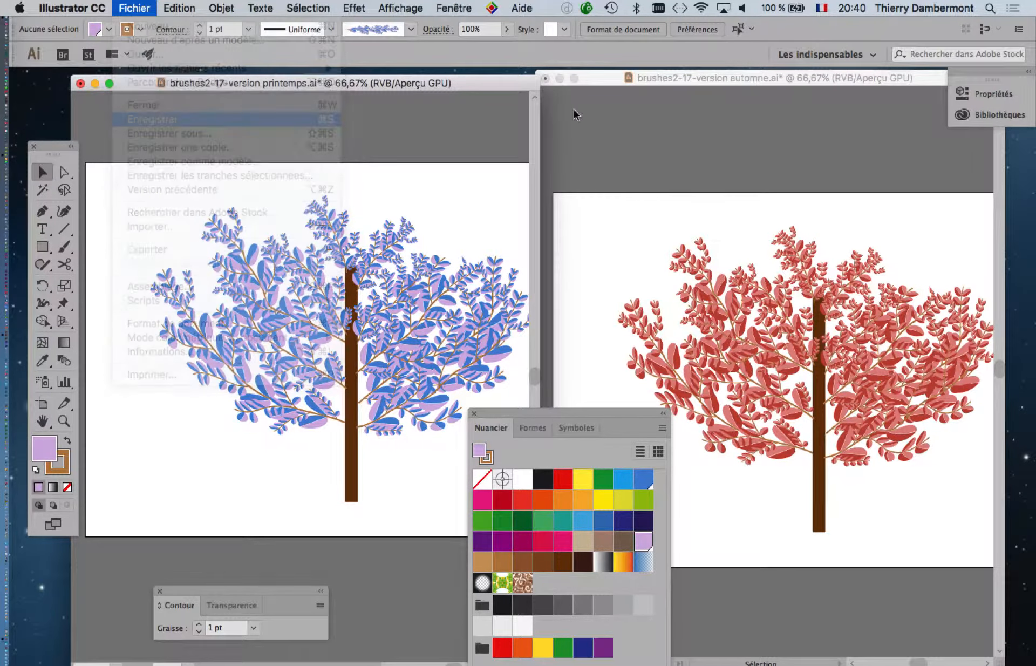
left_click(725, 76)
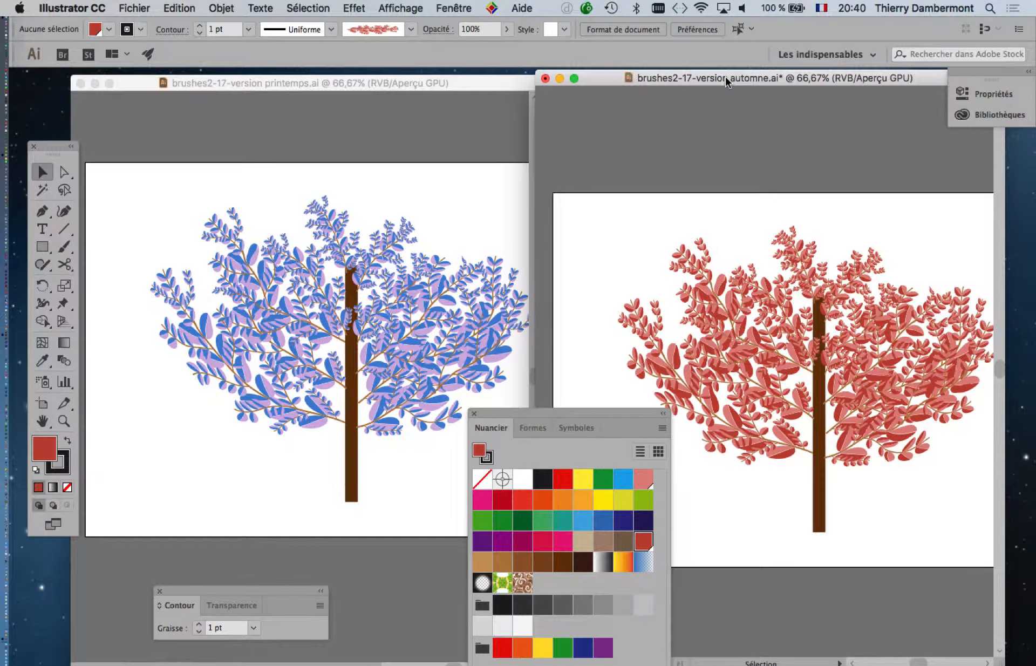
left_click(141, 6)
left_click(128, 120)
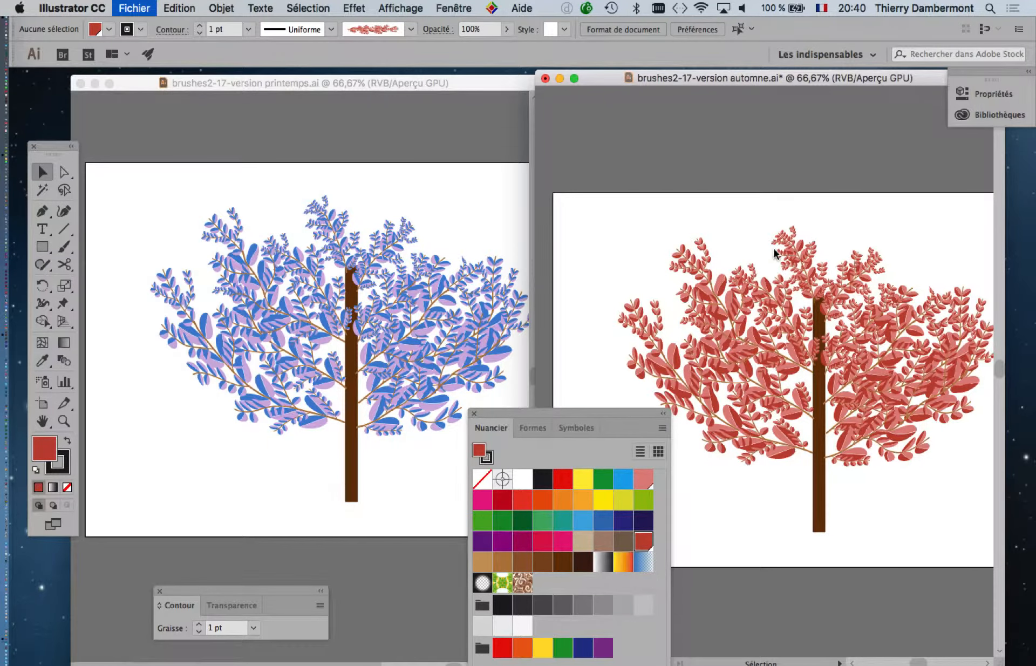